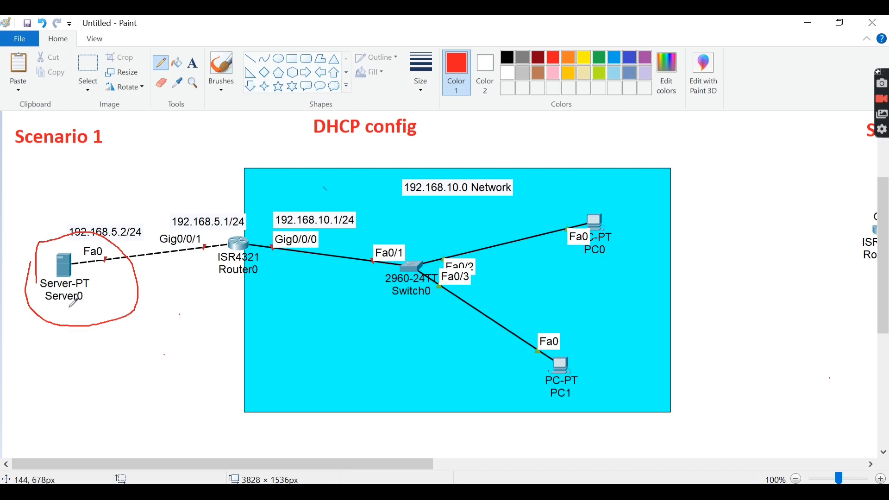
- Underline the Server0 label in Scenario 1, and circle Router2 and underline its name in Scenario 2 in red
left_click_drag(50, 304, 82, 304)
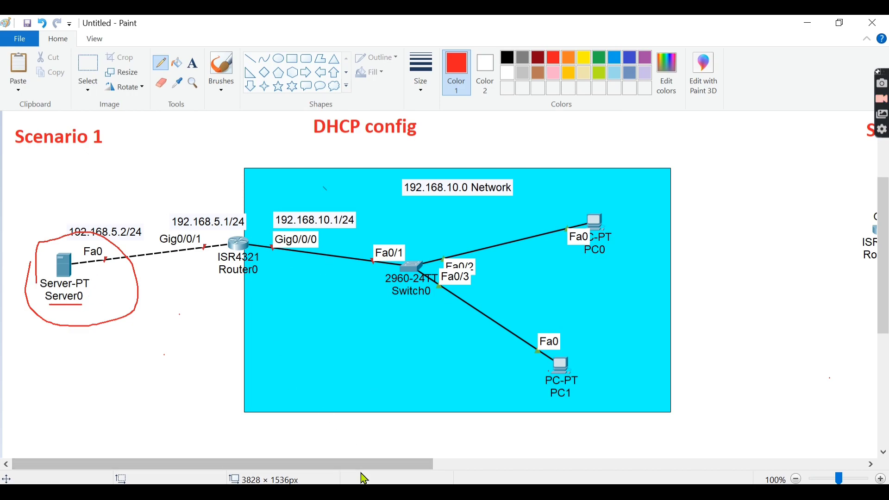
left_click_drag(363, 465, 717, 463)
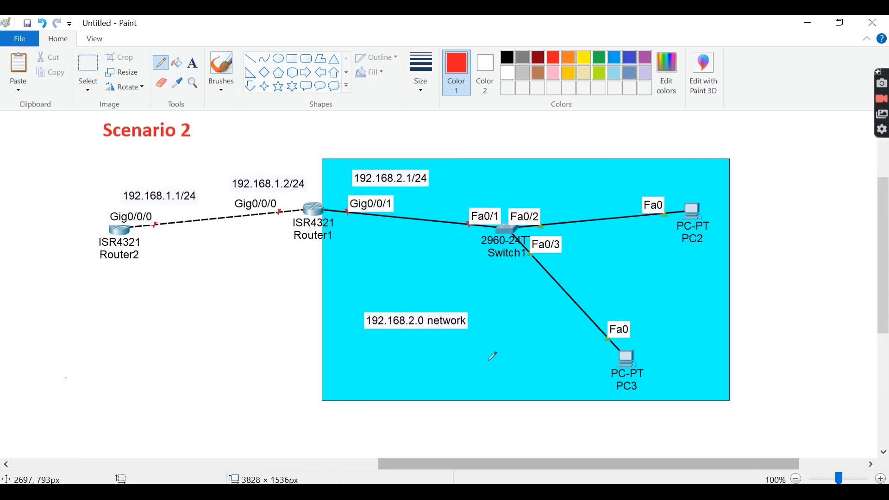
mouse_move(88, 234)
left_mouse_down()
mouse_move(121, 283)
mouse_move(101, 201)
mouse_move(92, 253)
left_mouse_up()
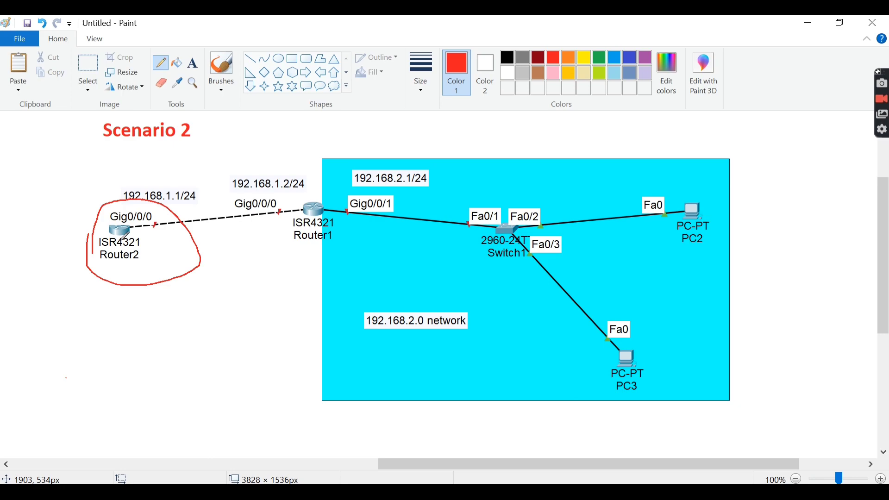
left_click_drag(109, 266, 146, 266)
- Underline the 192.168.1.1/24 and 192.168.2.1/24 addresses and trace a red path from Router2 through Router1 and Switch1 to PC3
left_click_drag(135, 203, 192, 204)
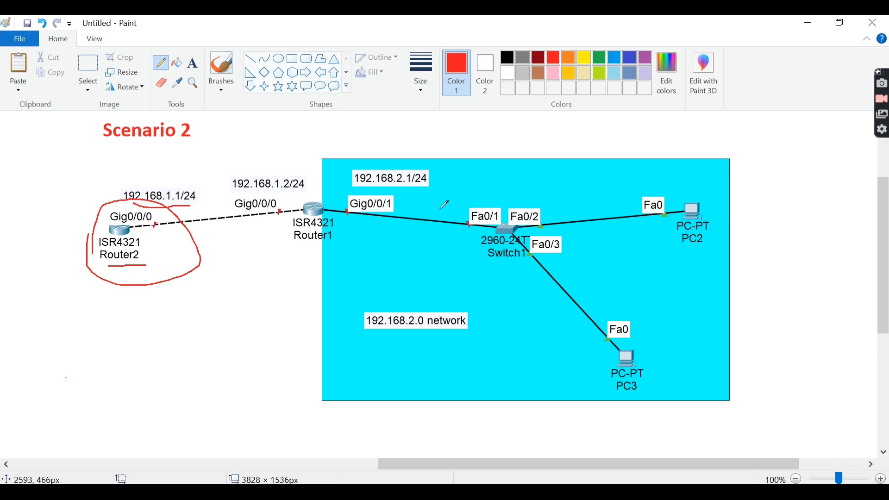
left_click_drag(390, 188, 426, 183)
mouse_move(134, 244)
left_mouse_down()
mouse_move(296, 221)
mouse_move(487, 247)
mouse_move(623, 333)
left_mouse_up()
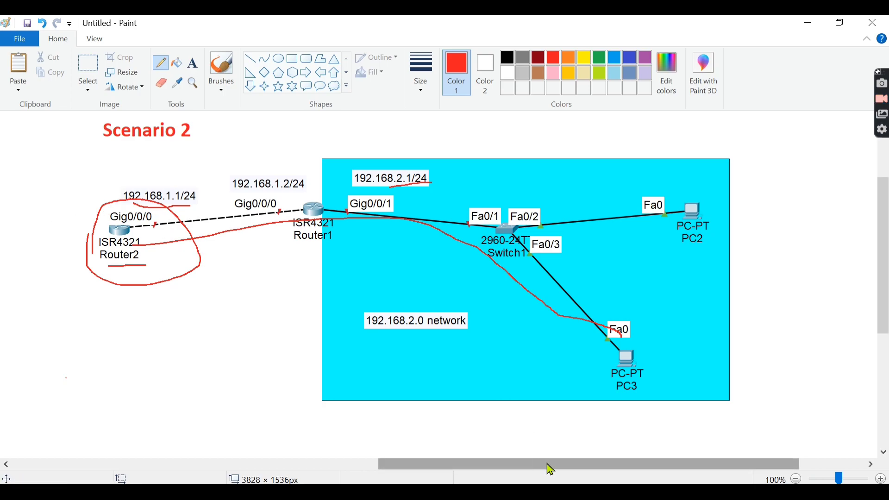
- Circle Router0 in the Scenario 1 diagram in red
left_click_drag(547, 463, 184, 430)
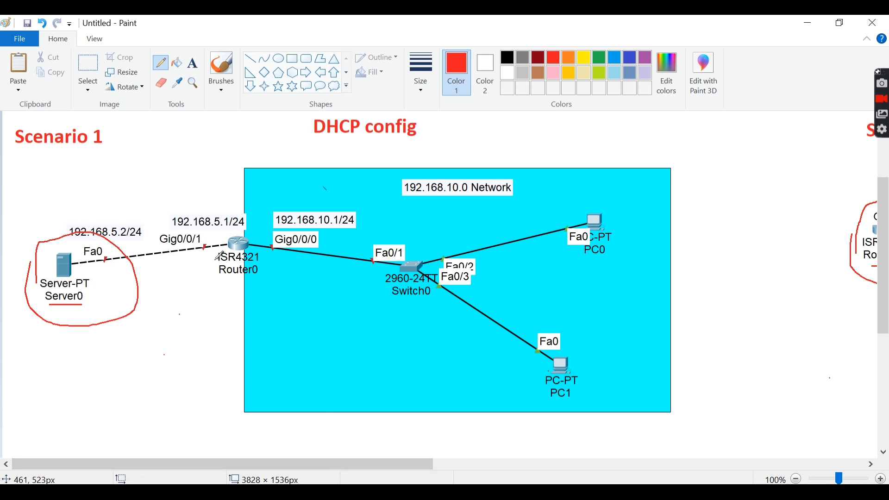
left_click_drag(220, 244, 218, 263)
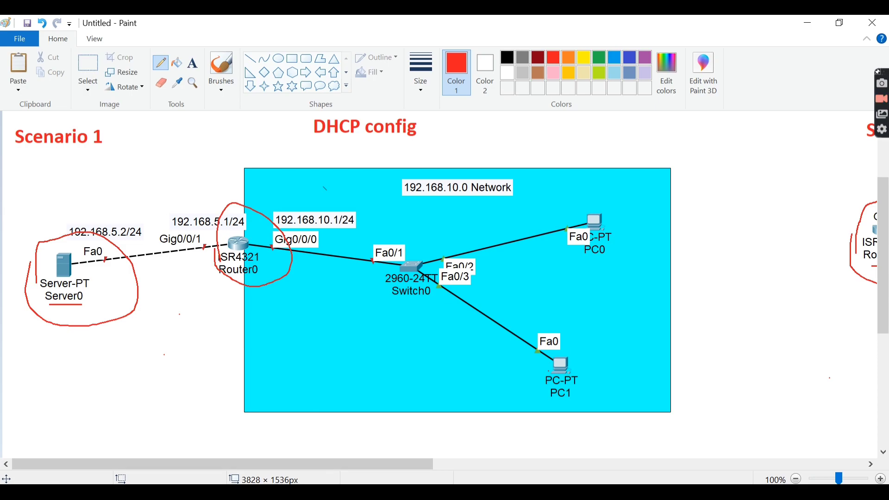
- Switch to Cisco Packet Tracer and place a 4321 router with a 2960 switch beside it in the empty workspace
key("alt+Tab")
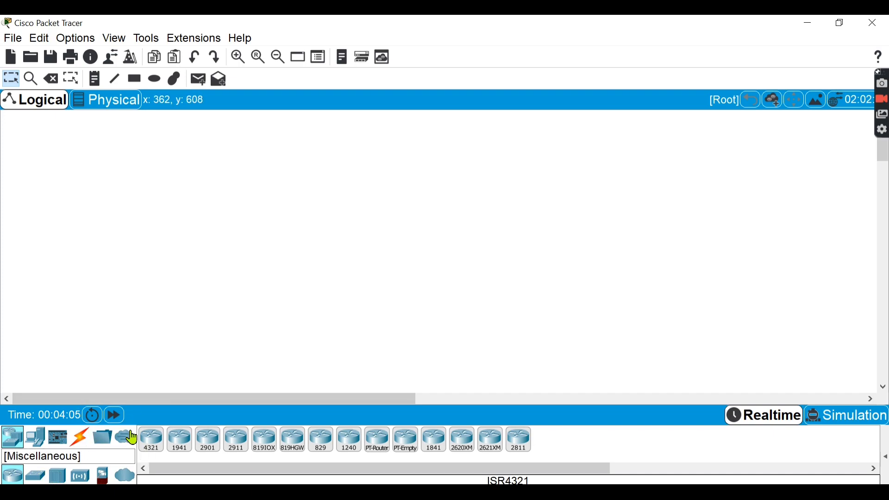
left_click_drag(155, 444, 366, 237)
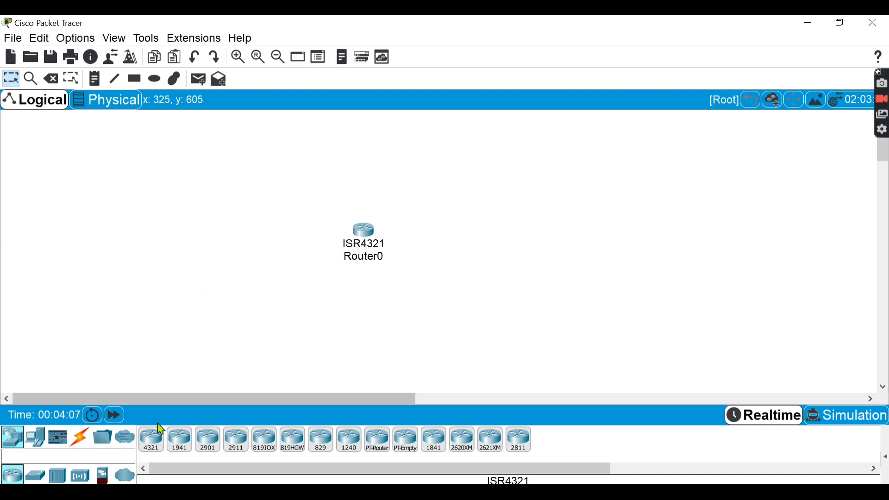
left_click(36, 477)
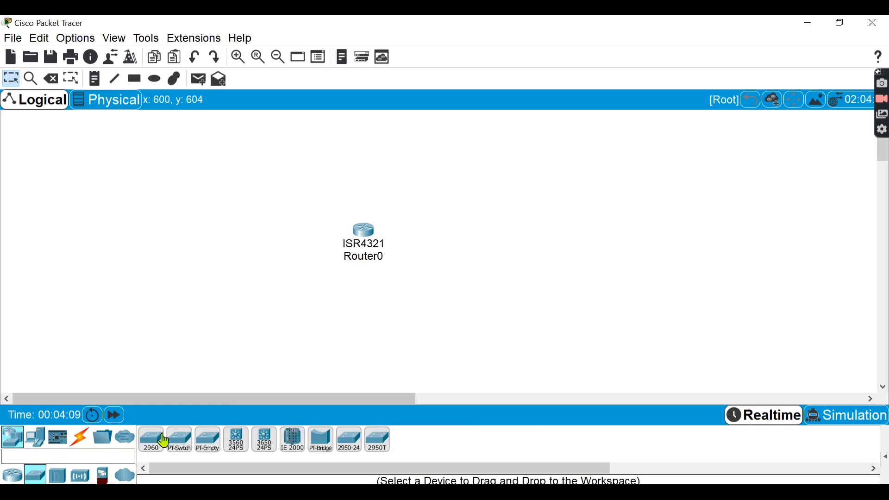
left_click_drag(146, 454, 504, 256)
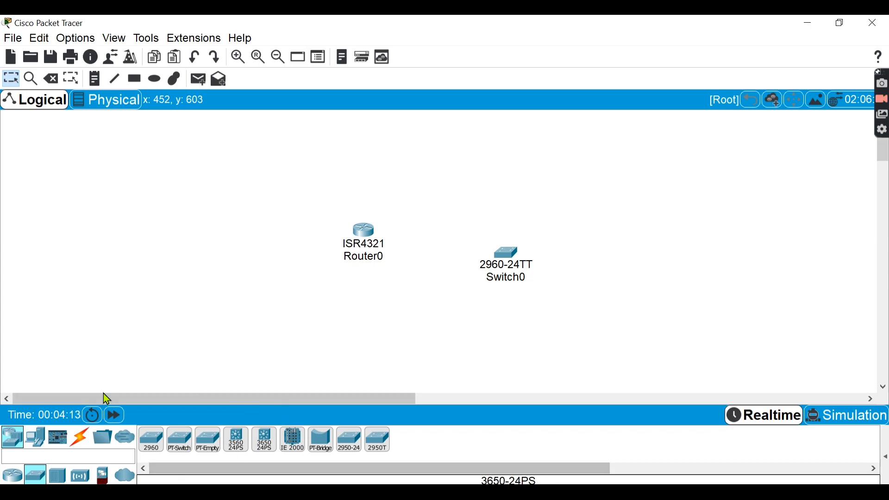
- Place a PC above and a laptop below on the switch's far side, and a server on the router's other side
left_click(35, 438)
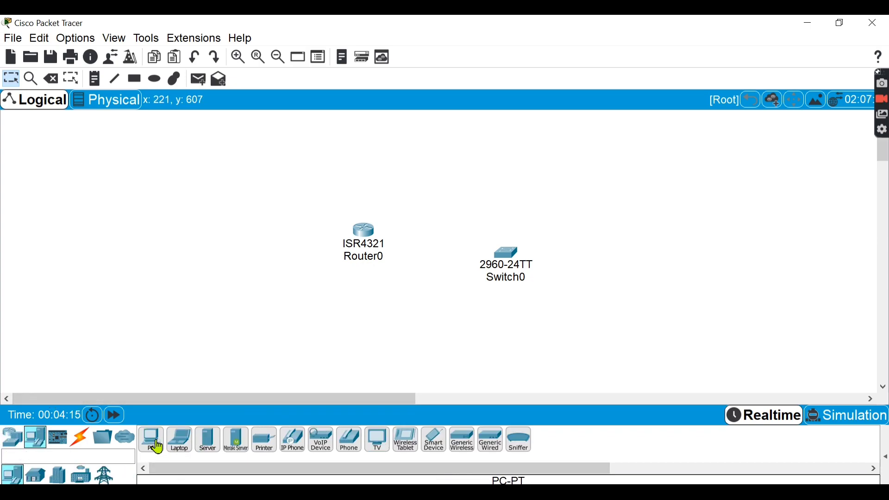
left_click_drag(151, 441, 637, 186)
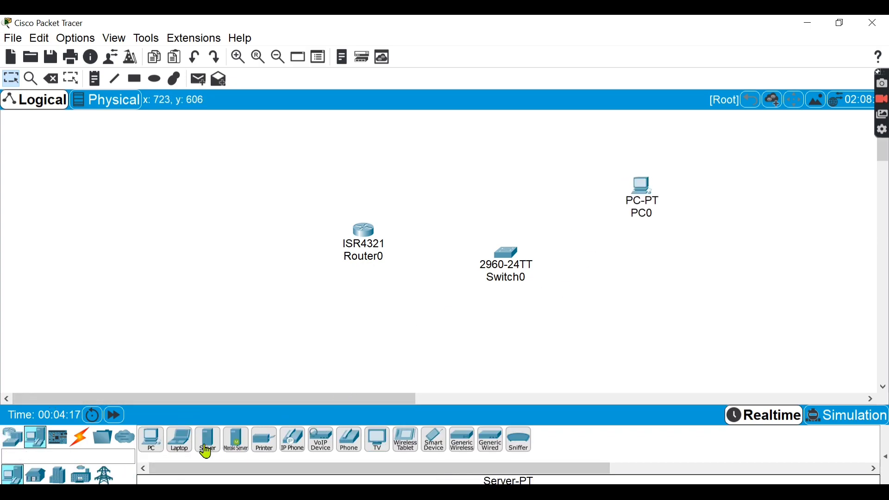
left_click_drag(180, 442, 589, 347)
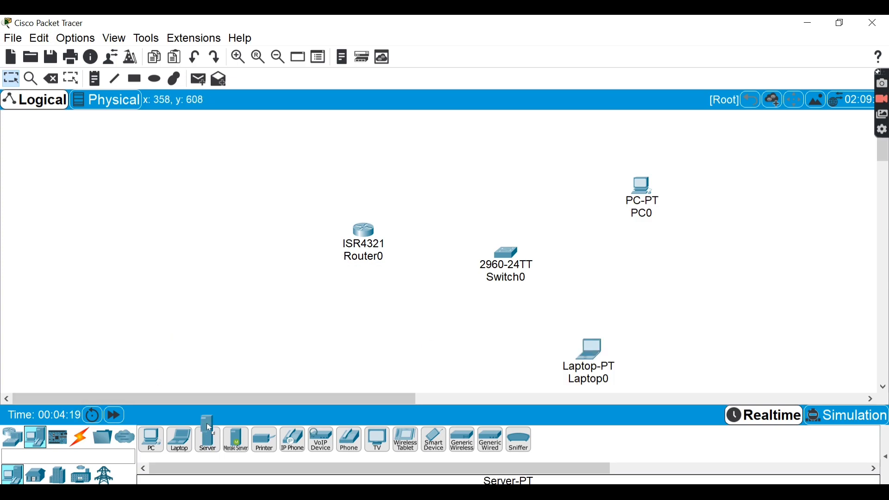
left_click_drag(208, 427, 133, 278)
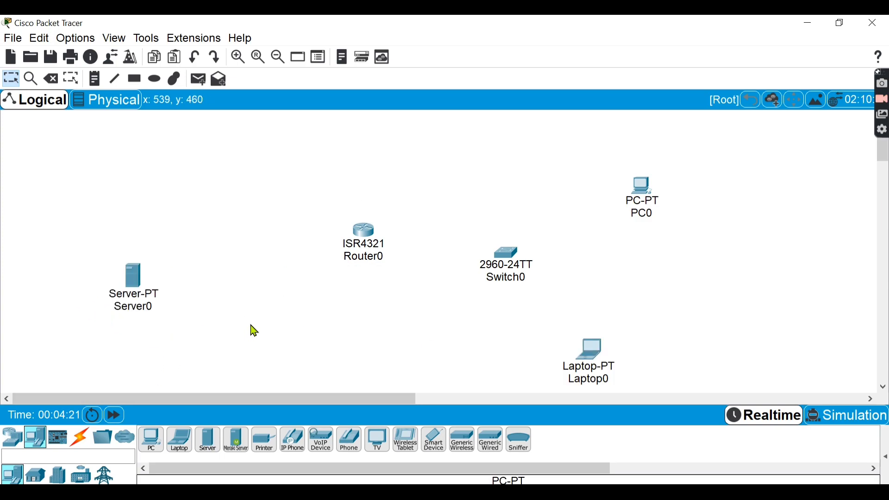
- Cable Server0 to Router0 and Router0 to Switch0 using the automatically chosen connection type
left_click(80, 443)
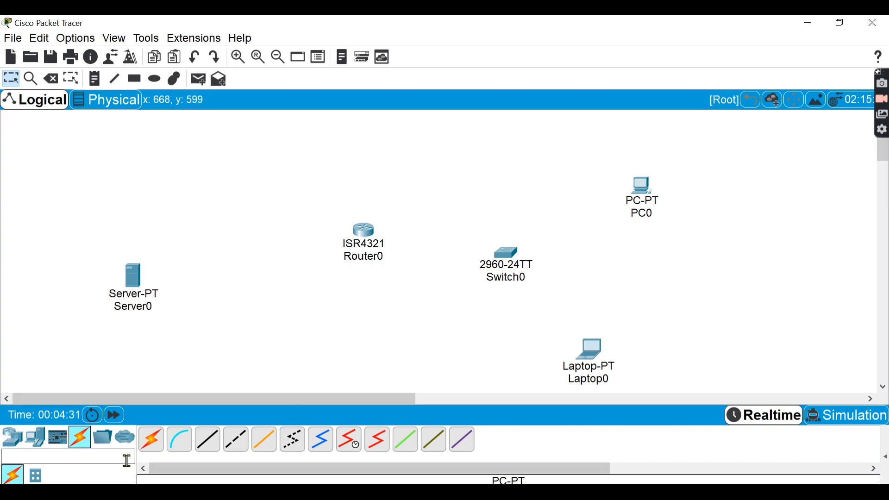
left_click(154, 448)
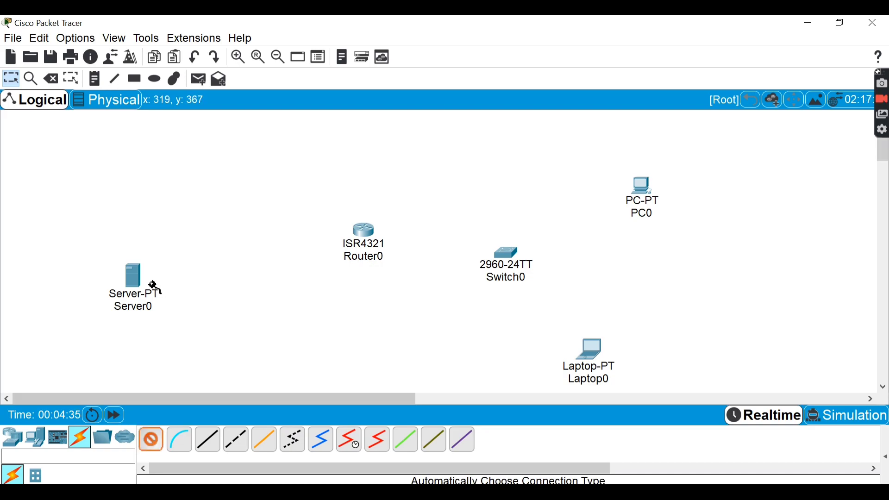
left_click(138, 274)
left_click(373, 236)
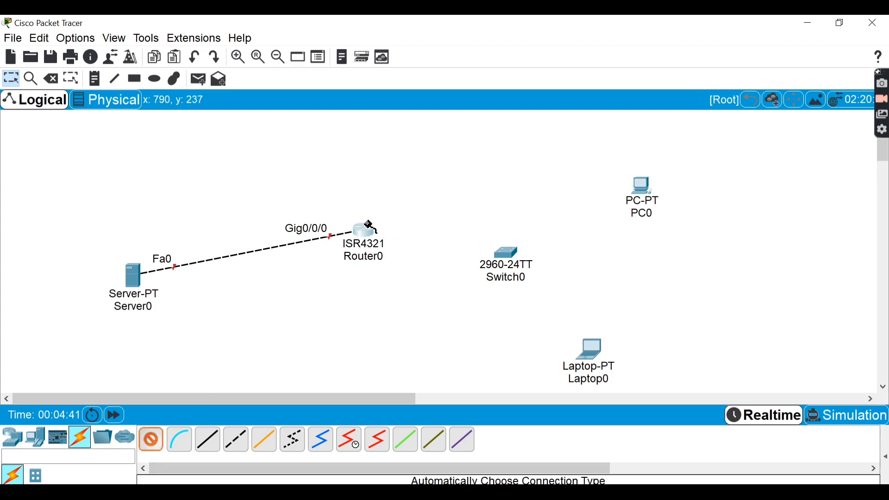
left_click(373, 238)
left_click(509, 253)
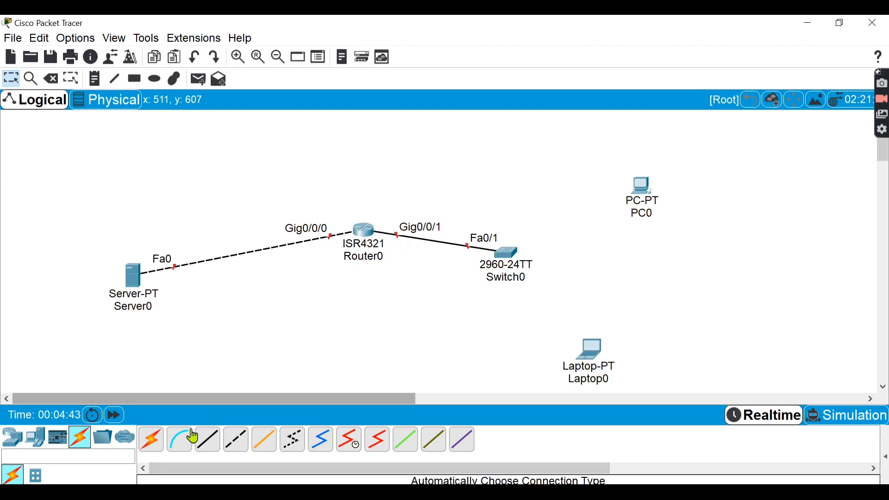
- Cable Switch0 to PC0 and to Laptop0 using the automatically chosen connection type
left_click(510, 249)
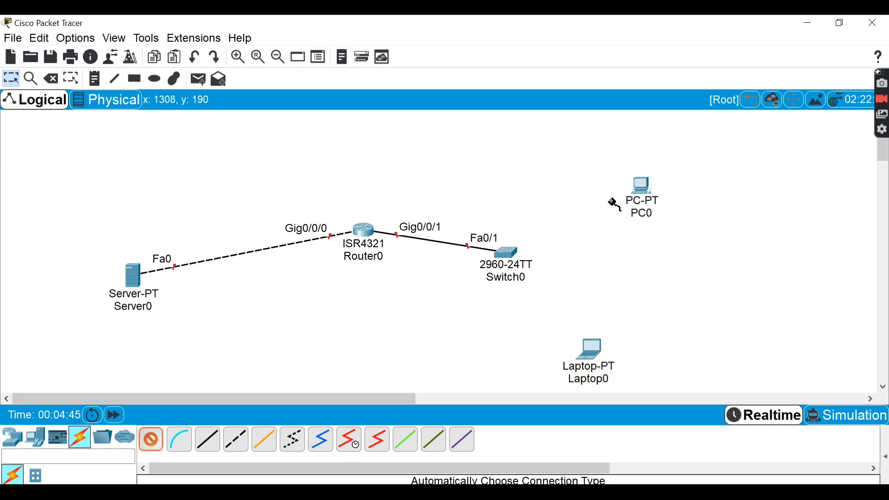
left_click(649, 185)
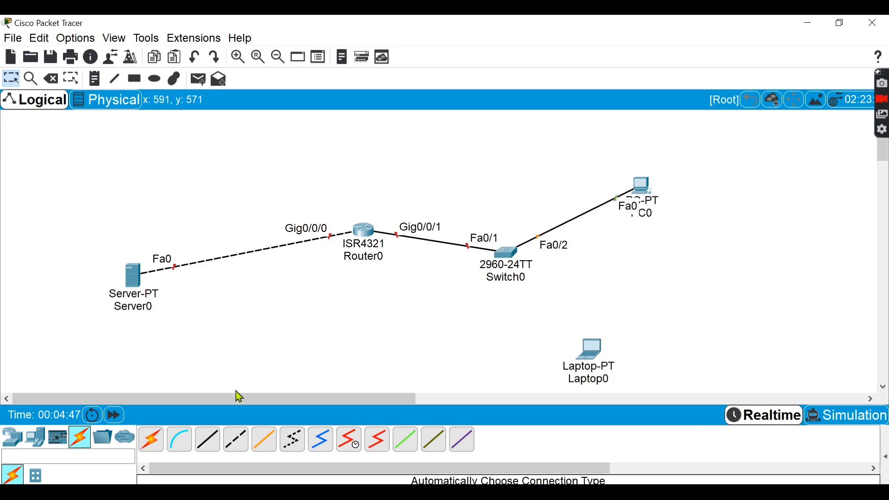
left_click(149, 446)
left_click(509, 252)
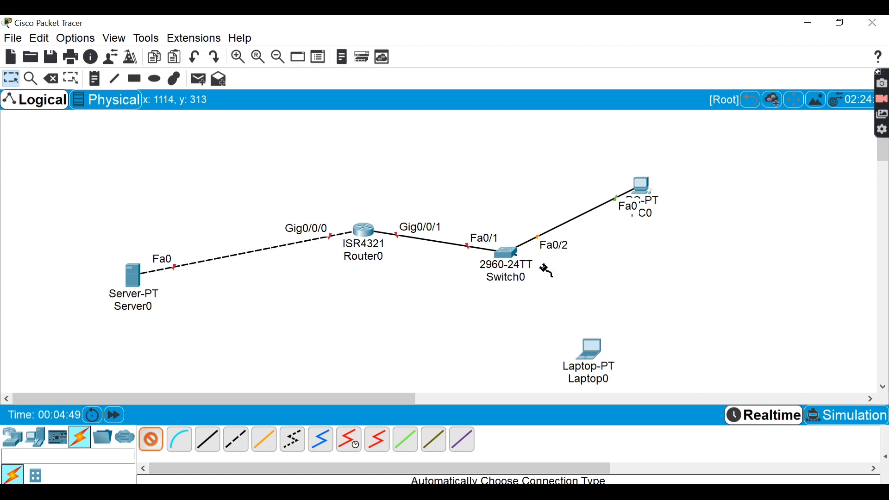
left_click(590, 351)
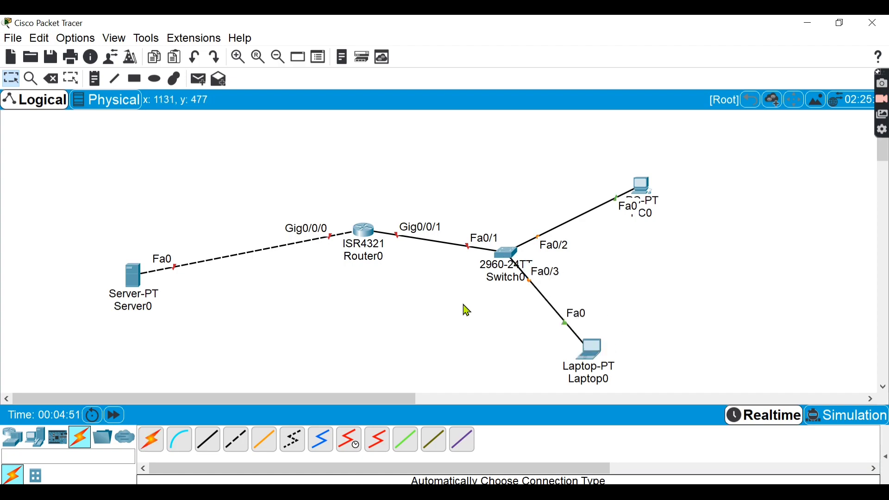
- Add the note 192.168.1.1/24 above Router0's Gig0/0/1 interface
mouse_move(366, 240)
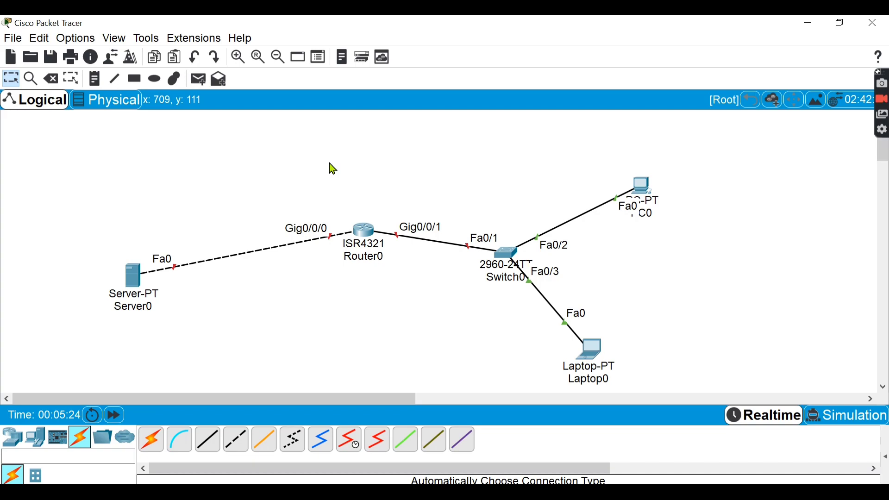
left_click(95, 79)
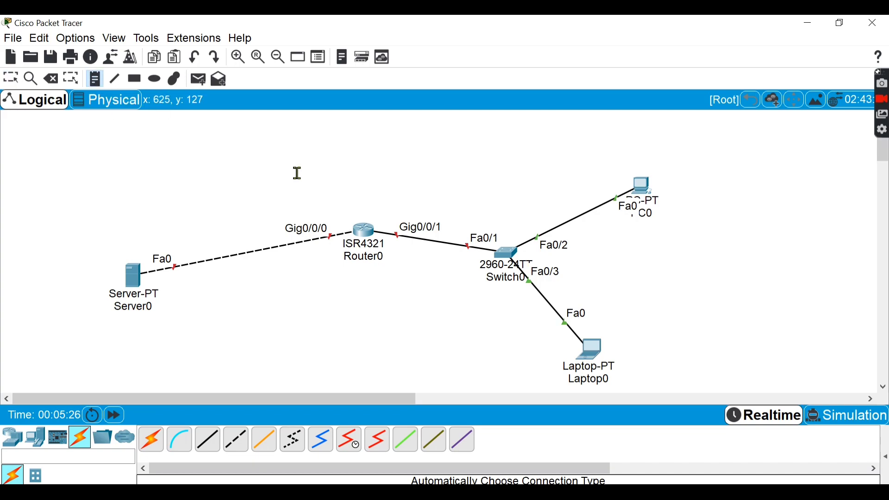
left_click(398, 214)
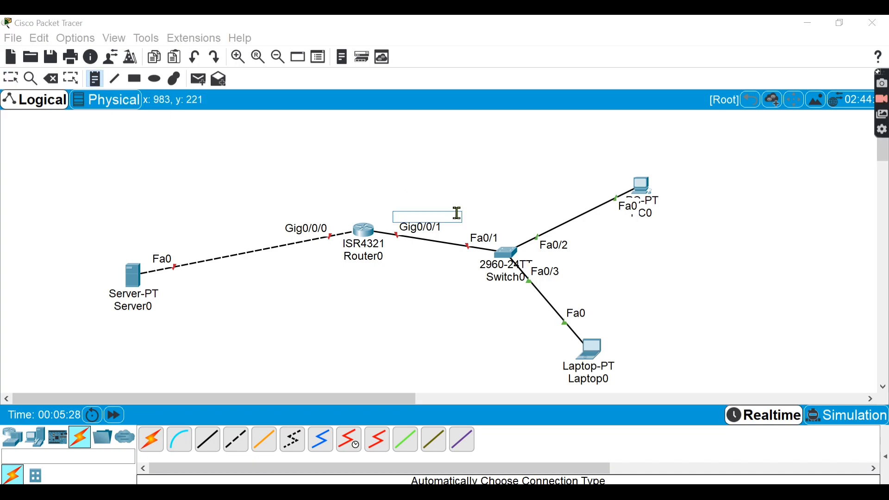
type("192.168.1.1")
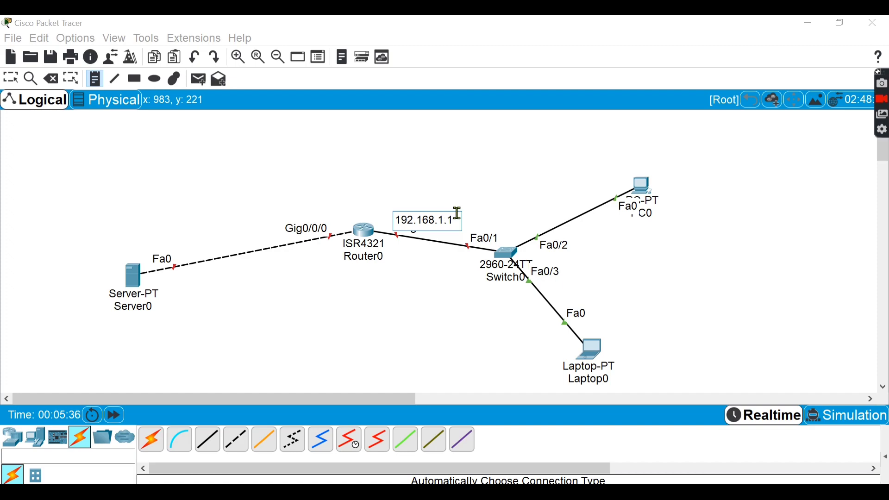
left_click(469, 91)
left_click_drag(452, 224, 444, 192)
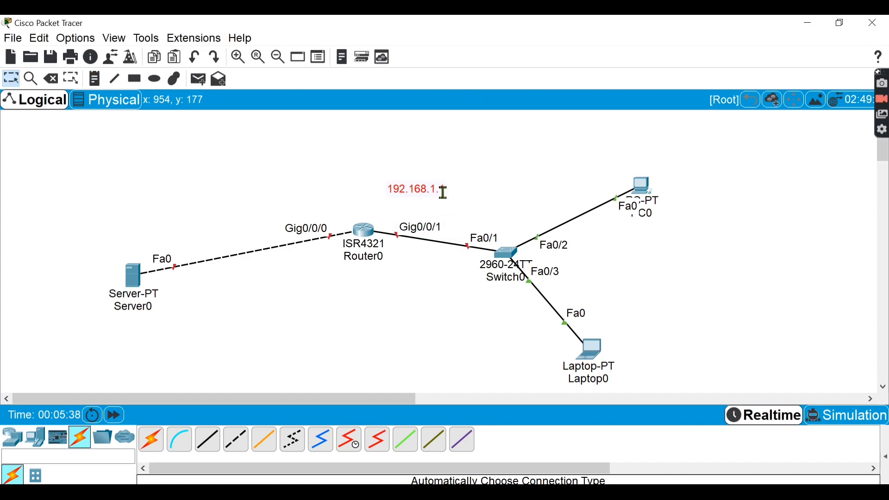
left_click(443, 188)
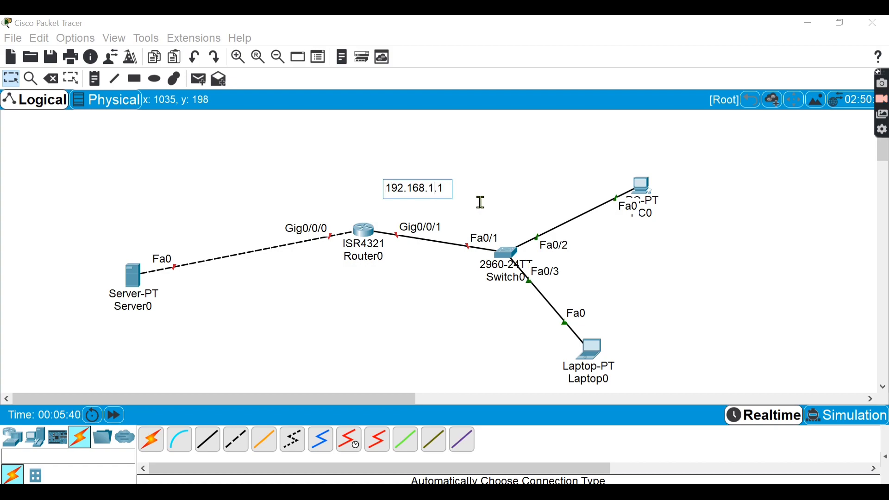
type("/24")
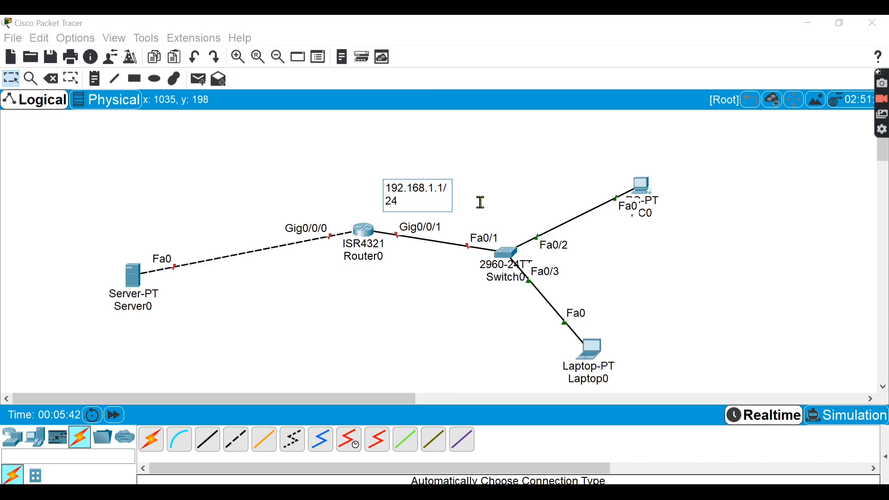
left_click(478, 155)
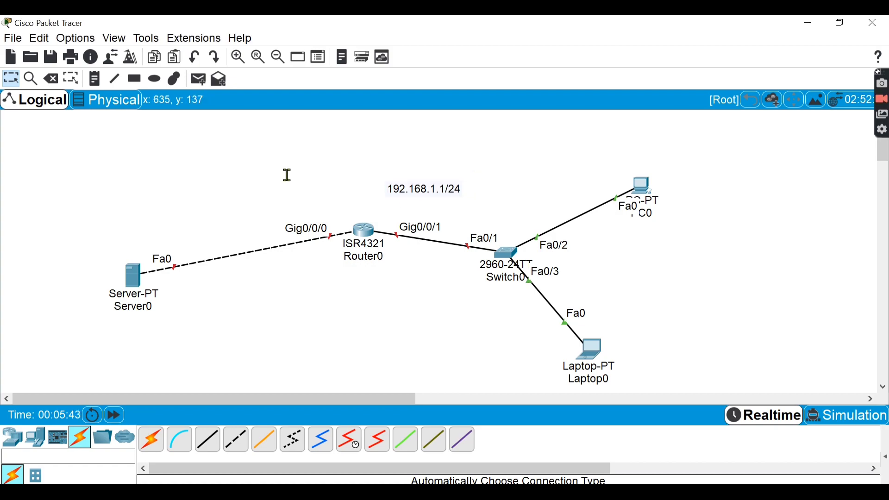
- Add the note 192.168.100.1/24 above Router0's Gig0/0/0 interface
left_click(95, 79)
left_click(273, 214)
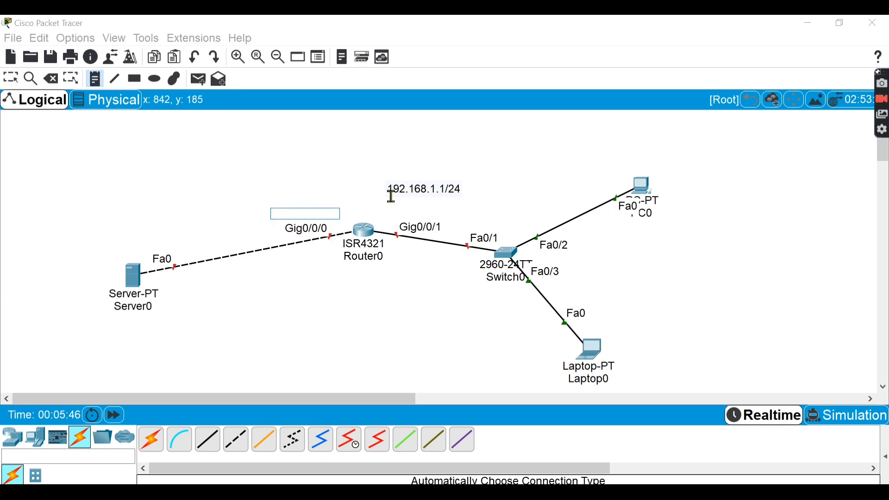
type("192")
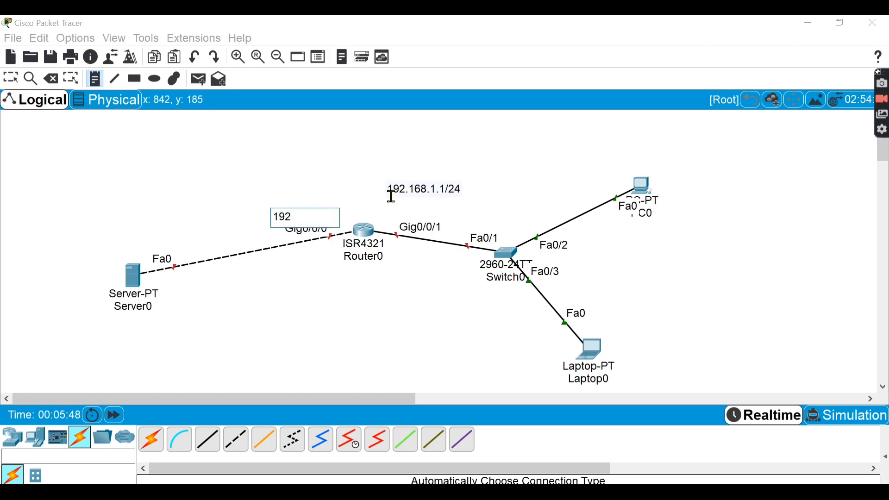
type(".168.10")
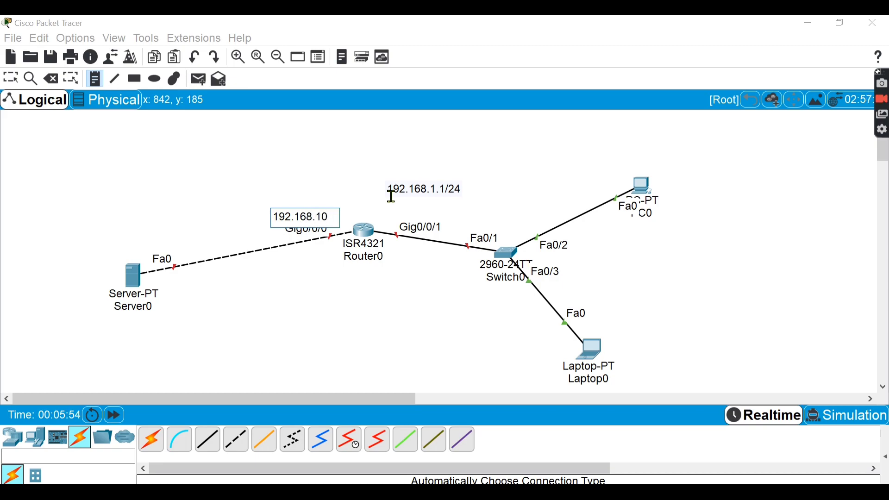
type("0.1")
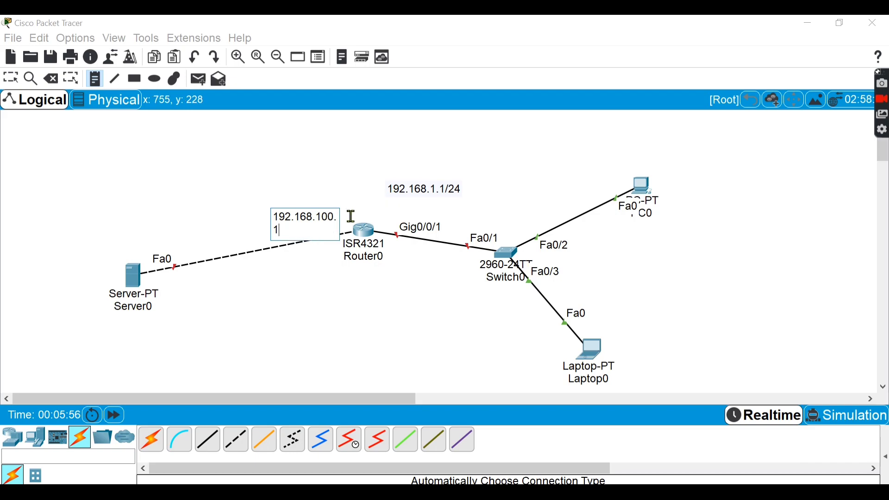
type("/24")
key("Escape")
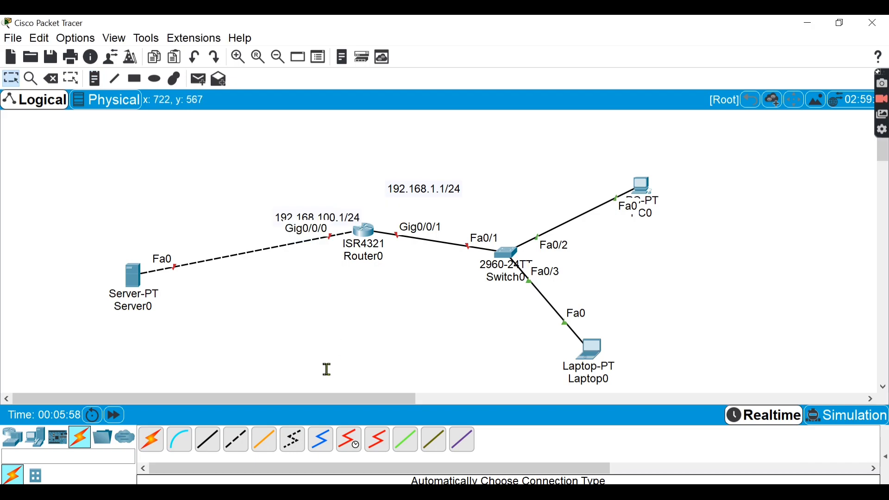
- Add the note 192.168.100.2/24 above Server0's Fa0 interface and shift it closer to the server
left_click(94, 78)
left_click(144, 233)
type("192.168")
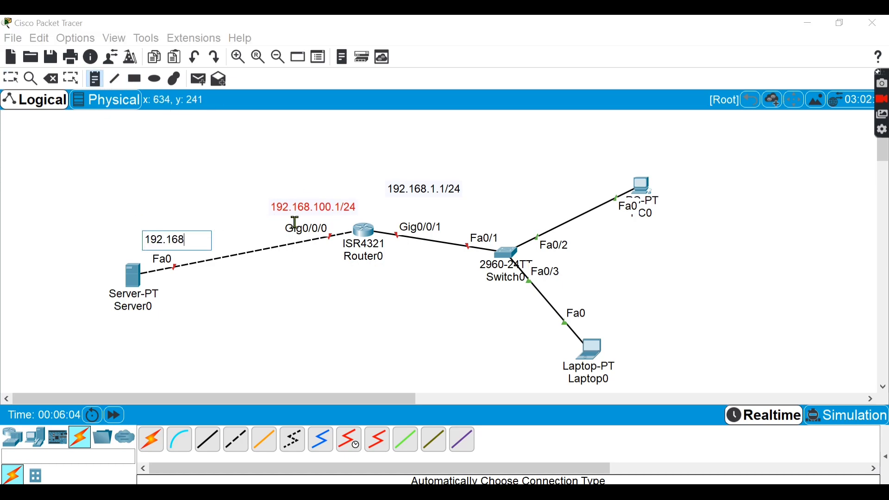
type(".100.2")
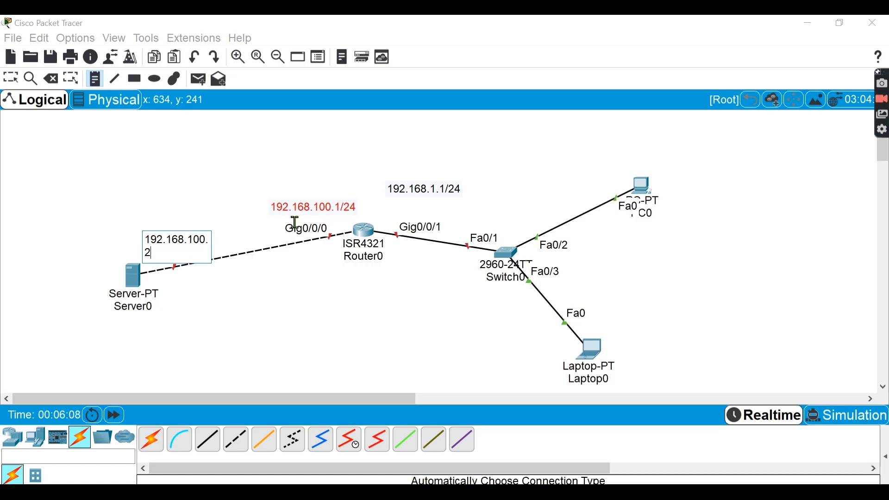
type("/24")
left_click(315, 278)
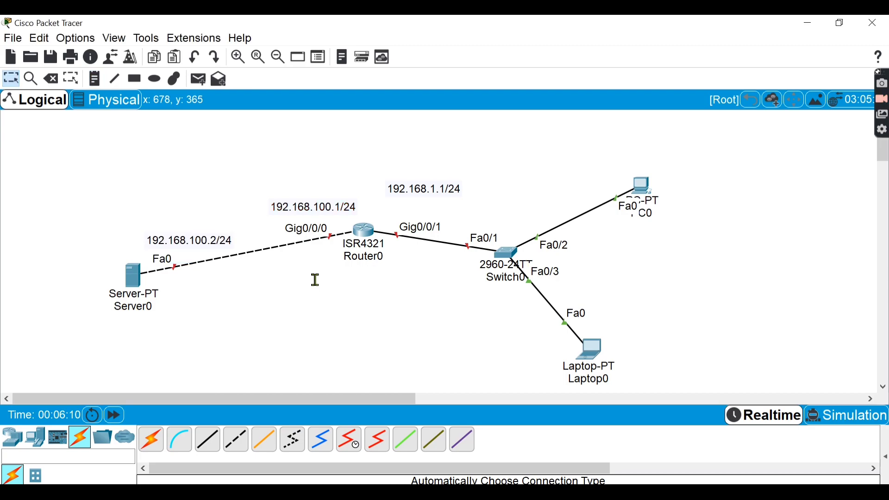
left_click_drag(184, 241, 174, 247)
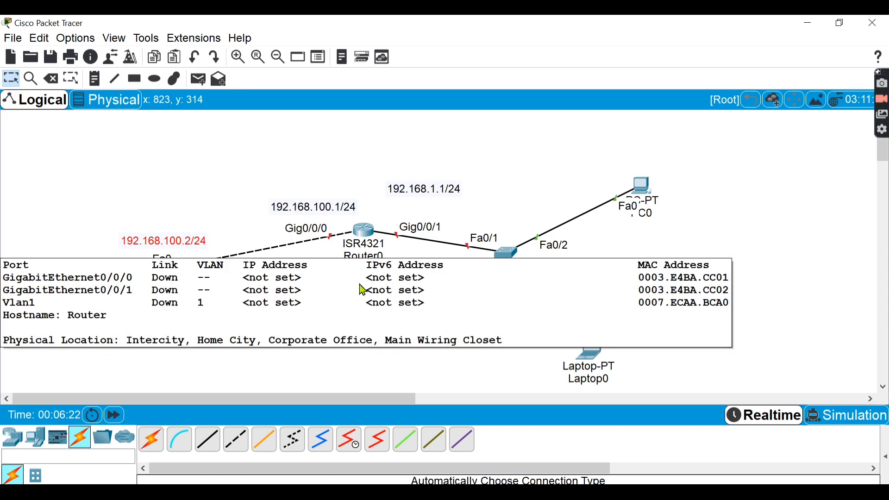
- Open Router0's command-line interface, keeping its window clear of the router and server in the topology
mouse_move(361, 236)
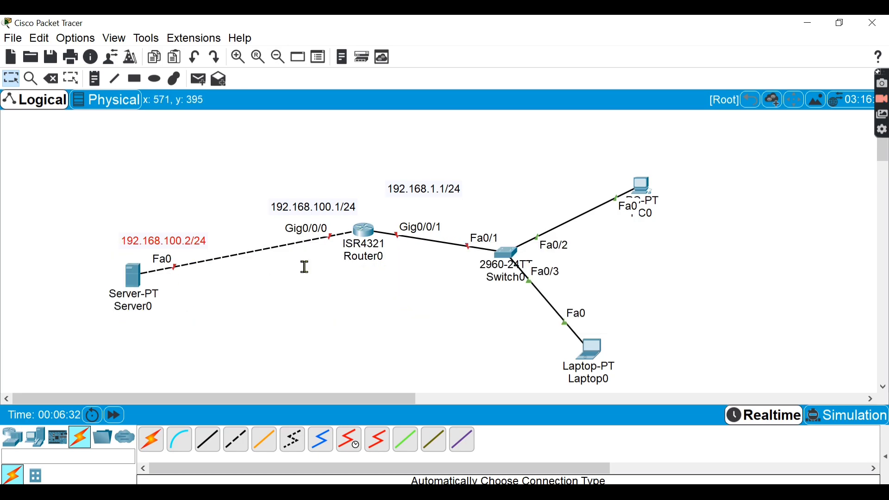
left_click(366, 232)
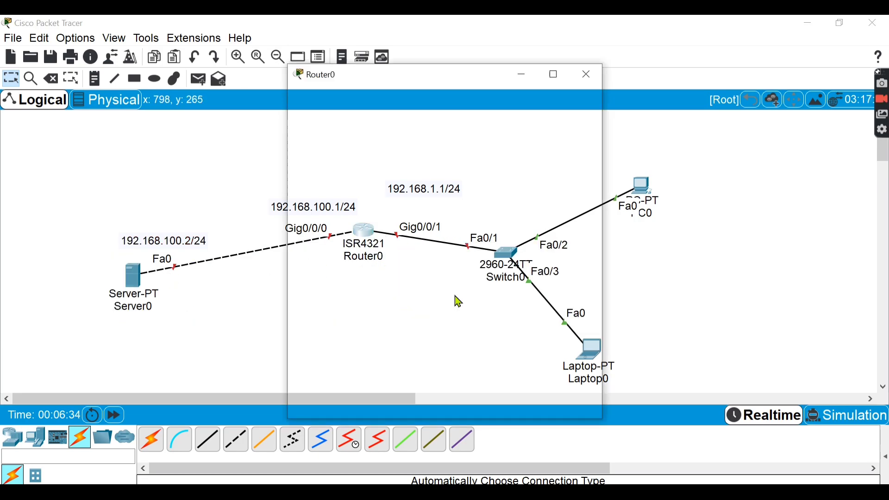
left_click_drag(425, 78, 638, 85)
left_click(580, 106)
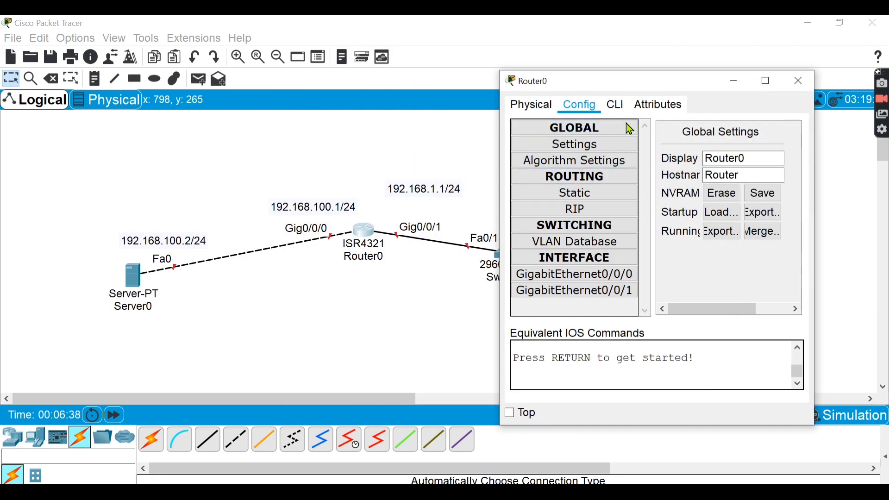
left_click(596, 275)
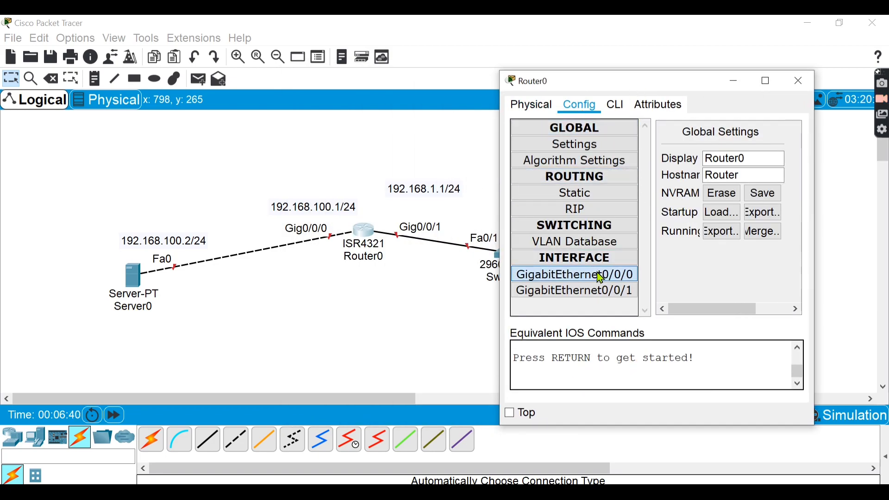
left_click(617, 104)
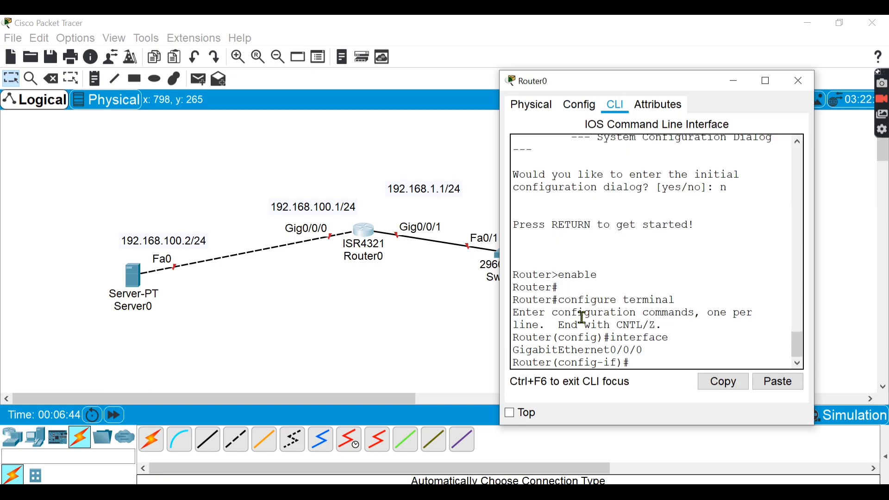
- Exit Router0's interface, global configuration and privileged modes back to the user EXEC prompt
type("exi")
key("Return")
key("Return")
type("exit")
key("Return")
key("Return")
key("Return")
key("Return")
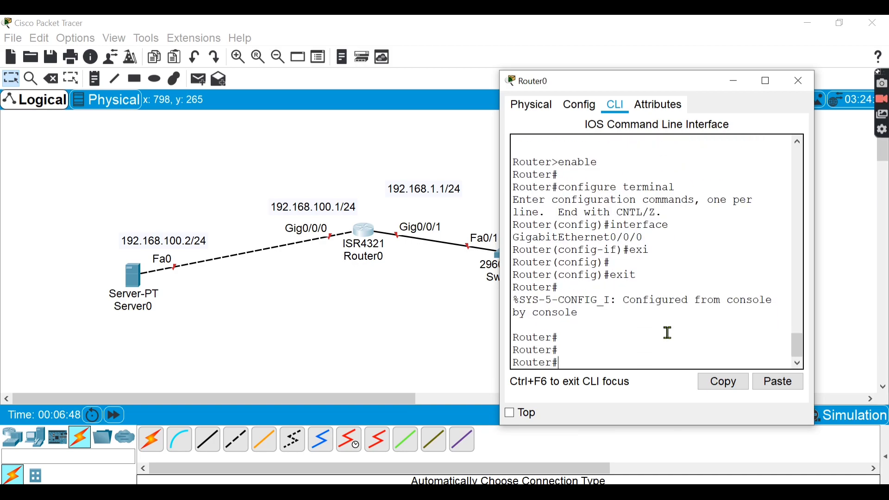
type("exit")
key("Return")
key("Return")
key("Return")
key("Return")
key("Return")
key("Return")
key("Return")
key("Return")
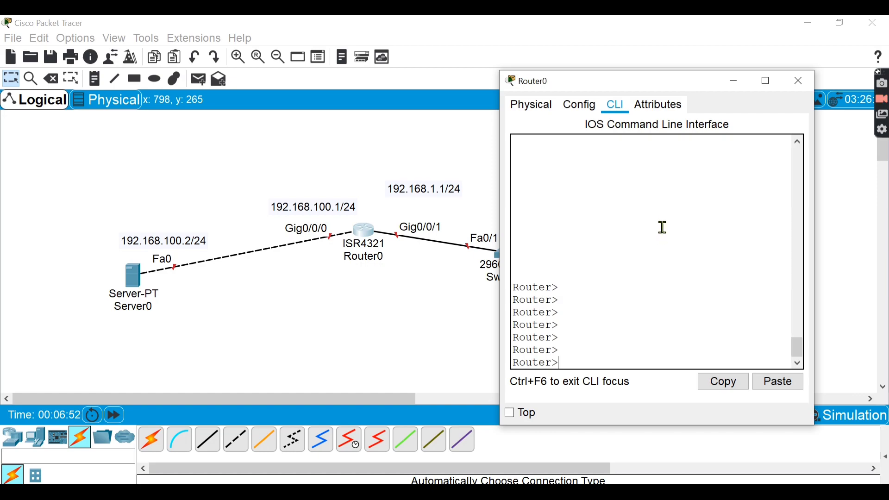
scroll(662, 227, "up", 3)
scroll(662, 228, "down", 3)
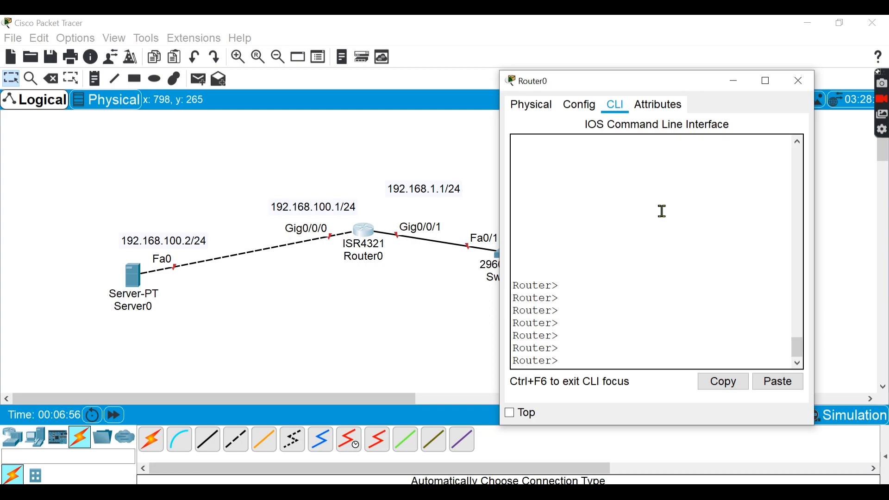
- Enter privileged mode with en and global configuration mode with configure t on Router0
type("en")
key("Return")
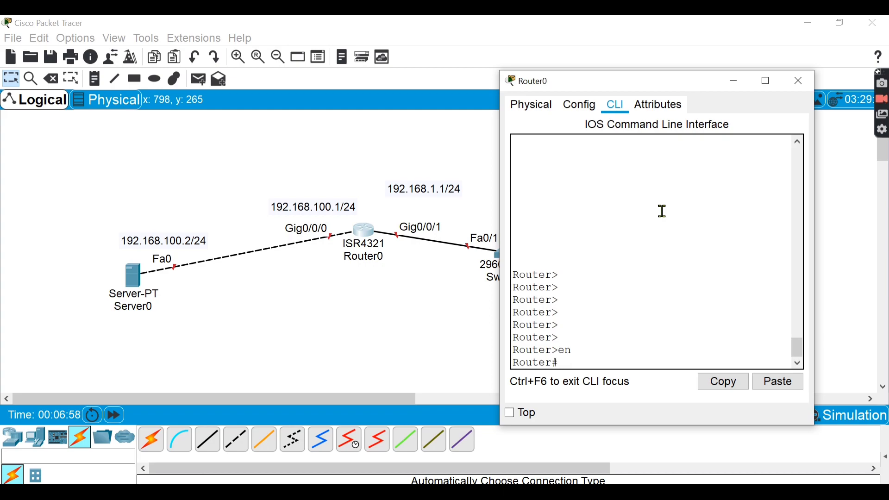
type("conf")
key("Tab")
type("t")
key("Return")
key("Return")
key("Return")
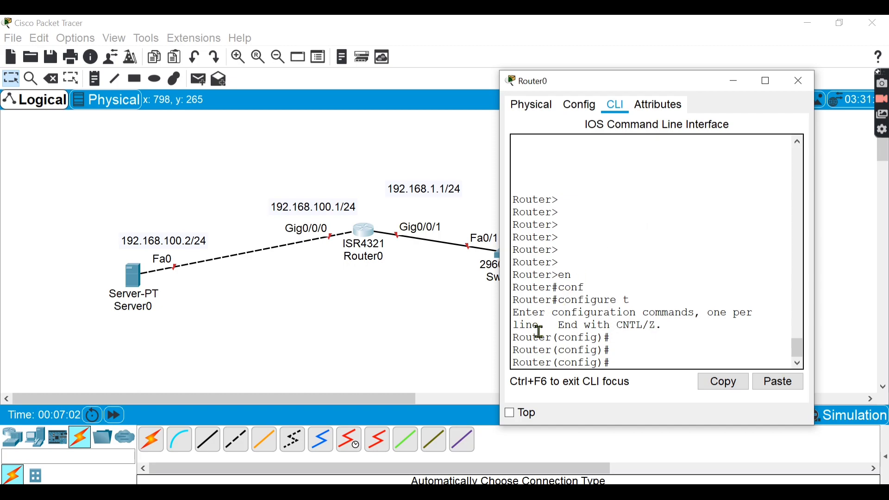
left_click_drag(670, 326, 683, 348)
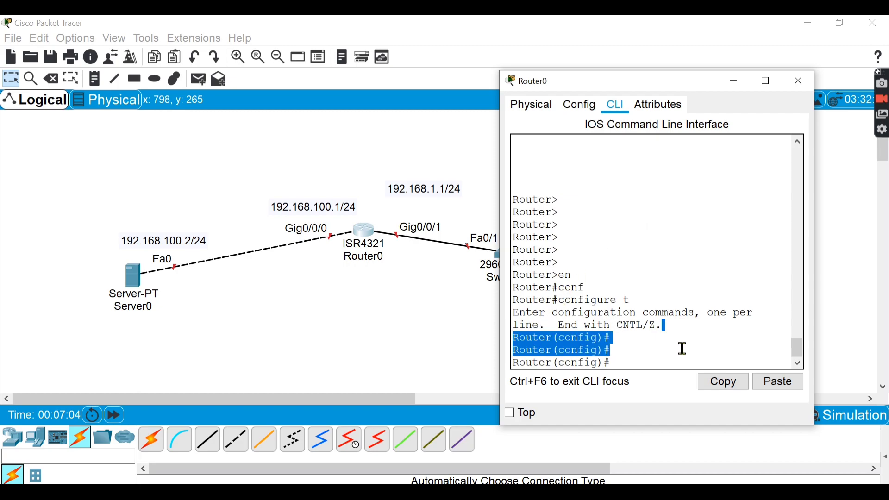
left_click_drag(651, 296, 556, 241)
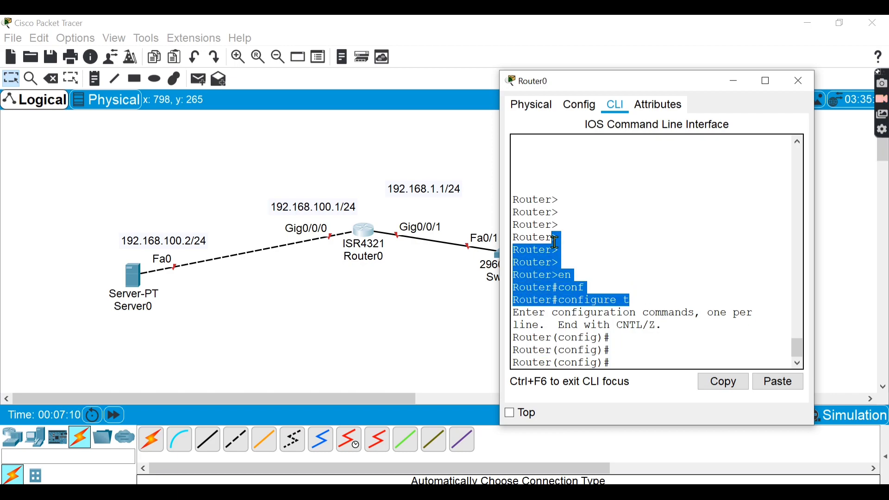
left_click(656, 355)
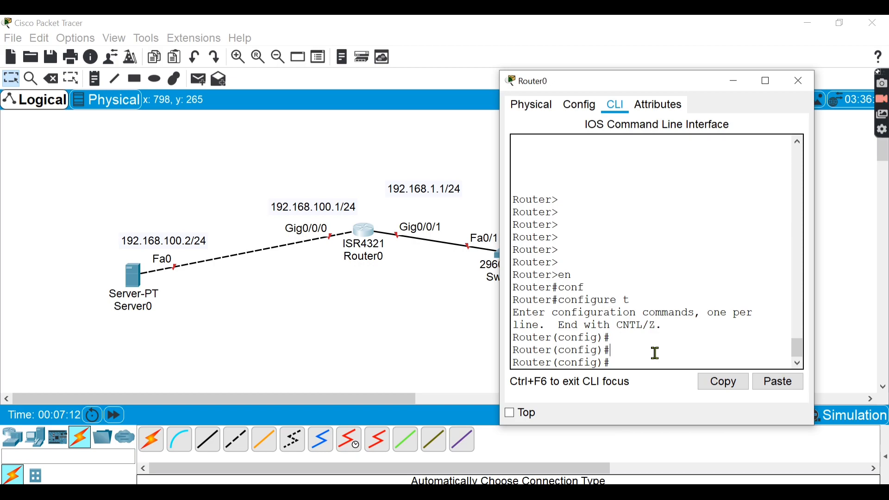
- Enter configuration mode for interface gigabitEthernet 0/0/1 on Router0
type("int")
key("Tab")
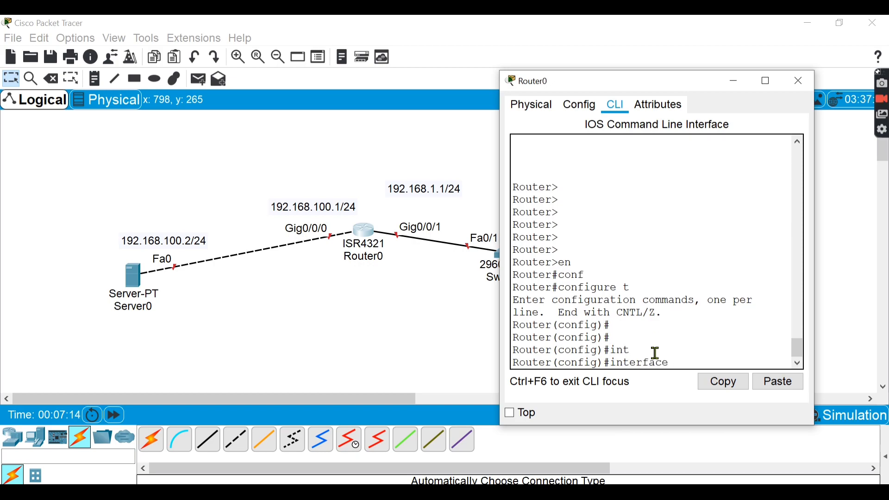
type("gi")
key("Tab")
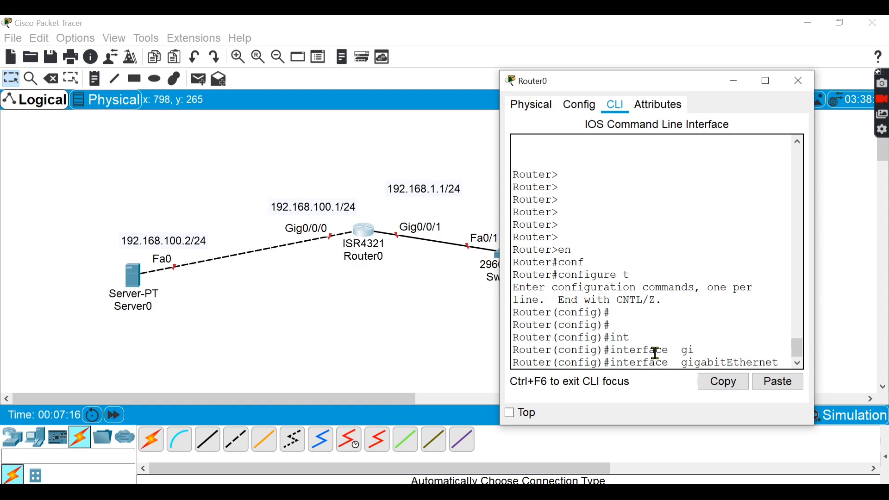
type("0/0/1")
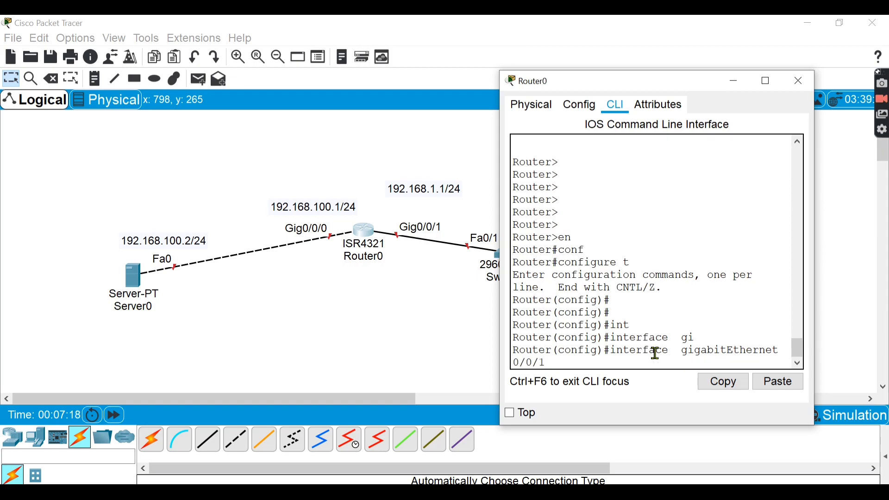
key("Return")
- Write the ip address command with 192.168.1.1 for the interface and move the 192.168.1.1/24 note closer to Gig0/0/1
type("ip")
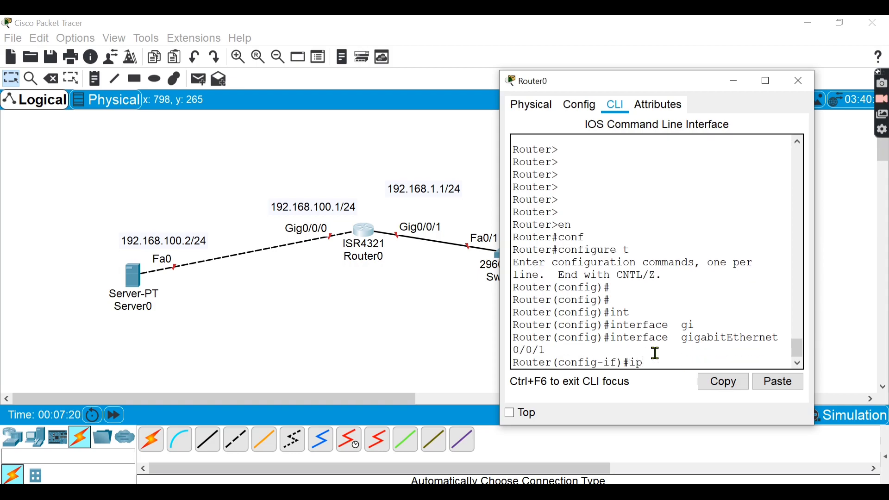
type(" add")
key("Tab")
type("18")
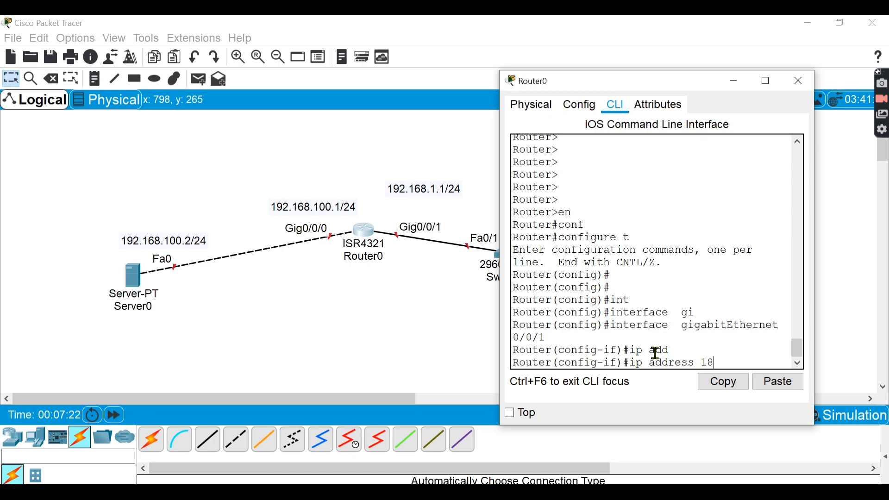
key("BackSpace")
type("92.168.1.1")
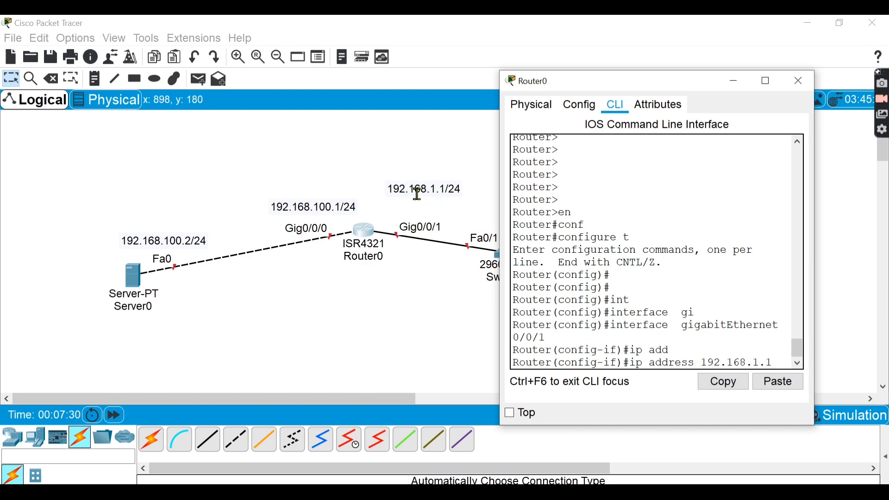
left_click_drag(417, 195, 417, 211)
left_click(368, 233)
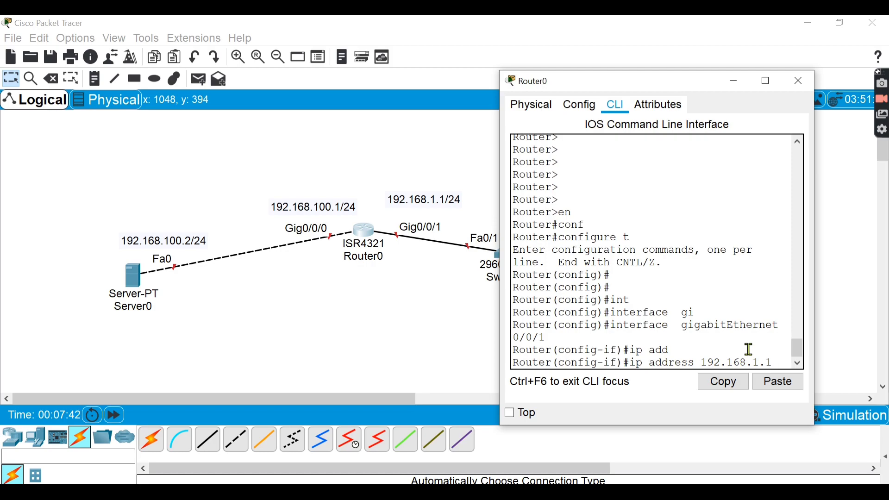
- Check the command's next argument with ? and complete the address assignment with subnet mask 255.255.255.0
type("?")
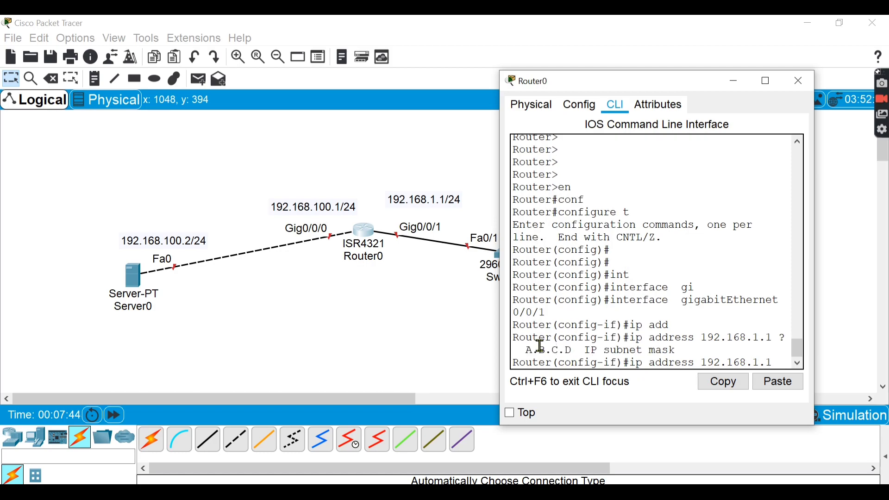
left_click_drag(520, 351, 775, 341)
left_click(774, 341)
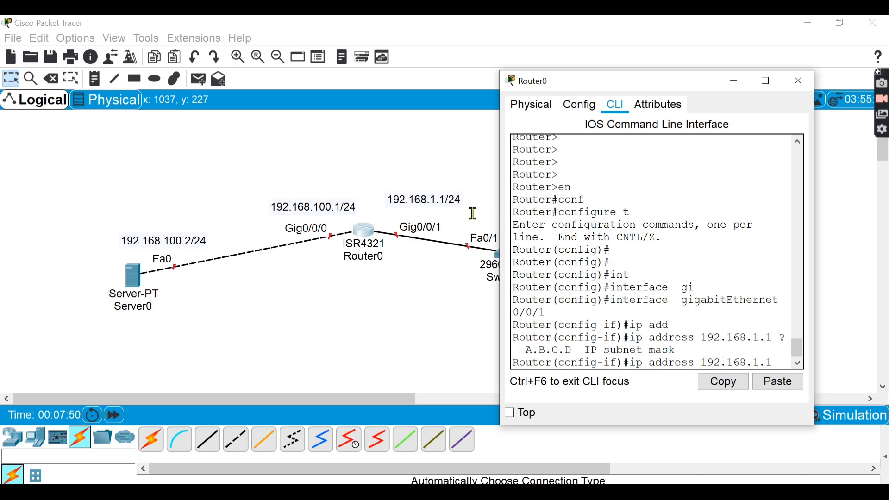
type("1")
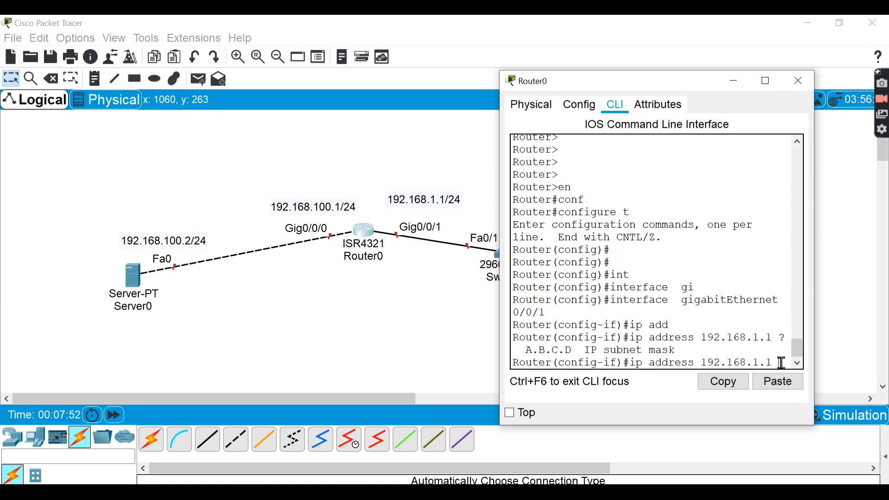
type(" 255.25")
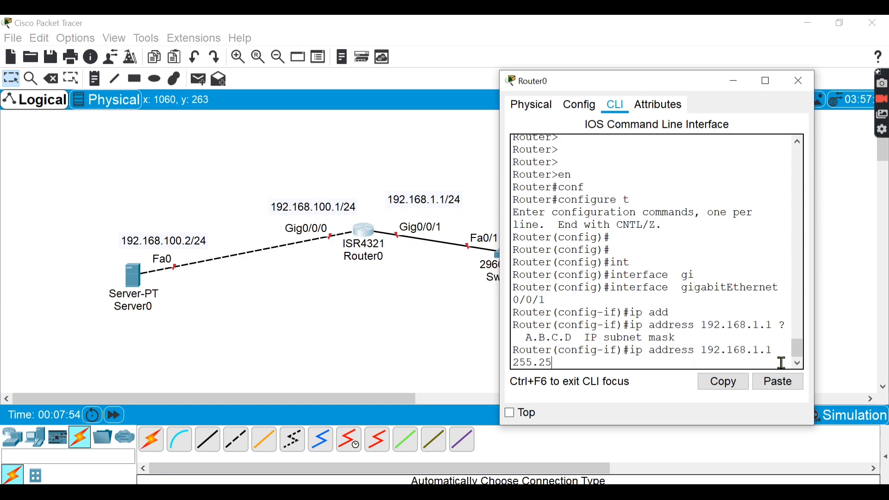
type("5.255.")
type("0")
key("Return")
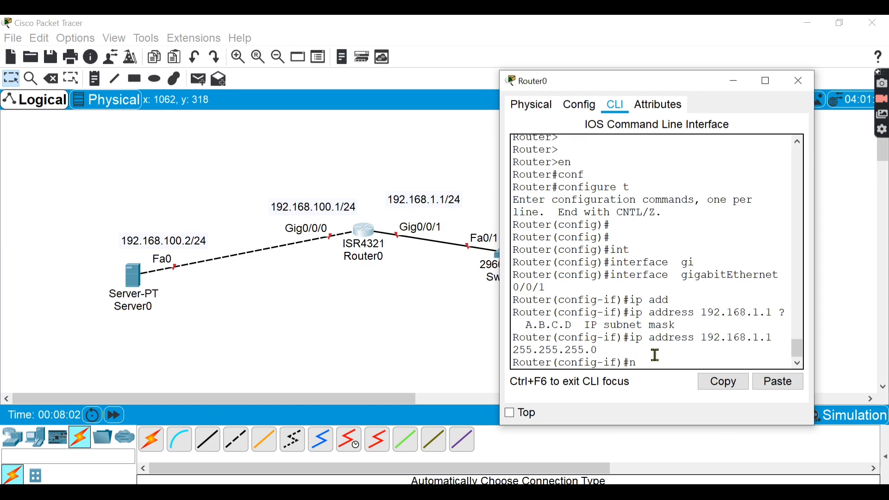
- Bring up GigabitEthernet0/0/1 with the no sh command
type("np")
type(" sh")
key("Return")
key("Return")
key("Return")
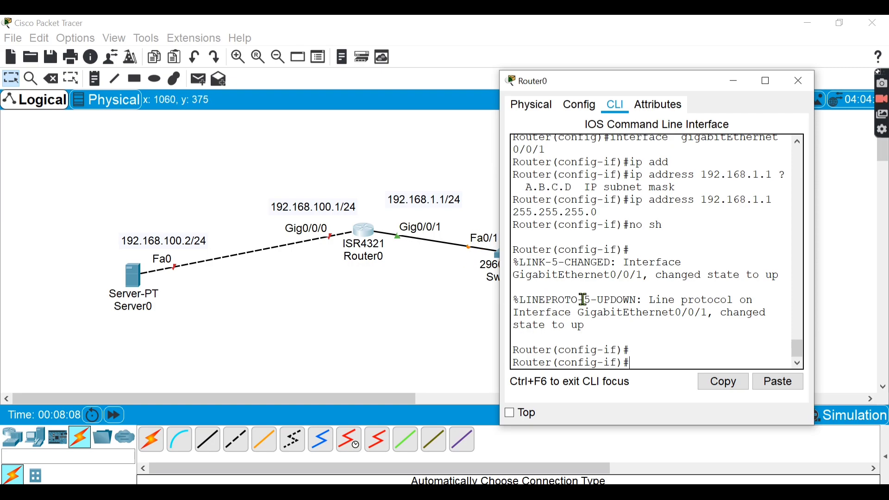
- Leave the current interface mode and enter configuration mode for interface gigabitEthernet 0/0/0 on Router0
type("exi")
key("Return")
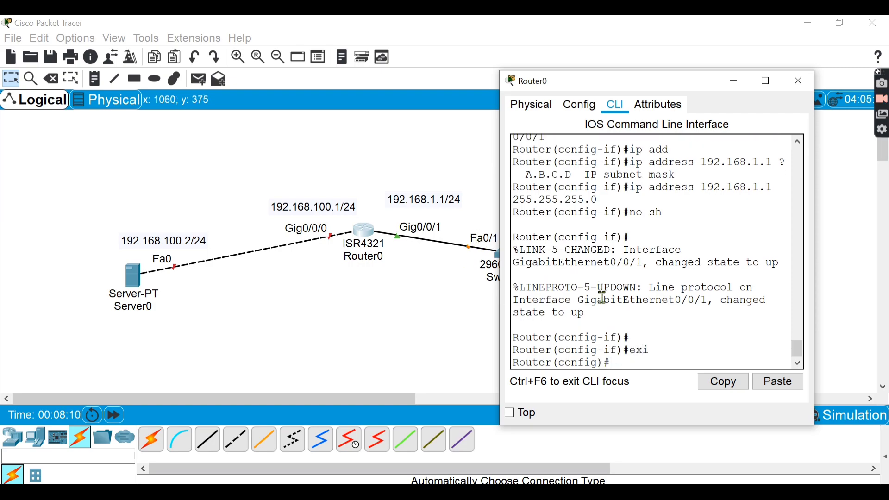
left_click(286, 233)
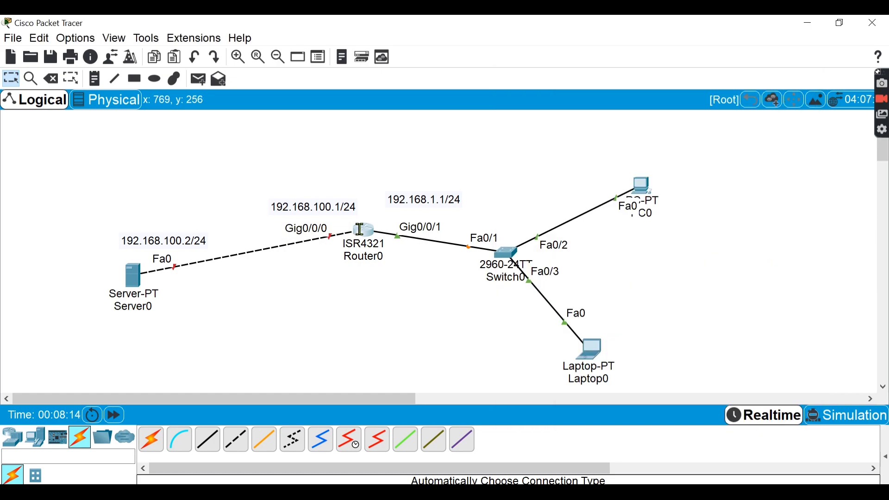
left_click(364, 231)
type("int gi")
key("Tab")
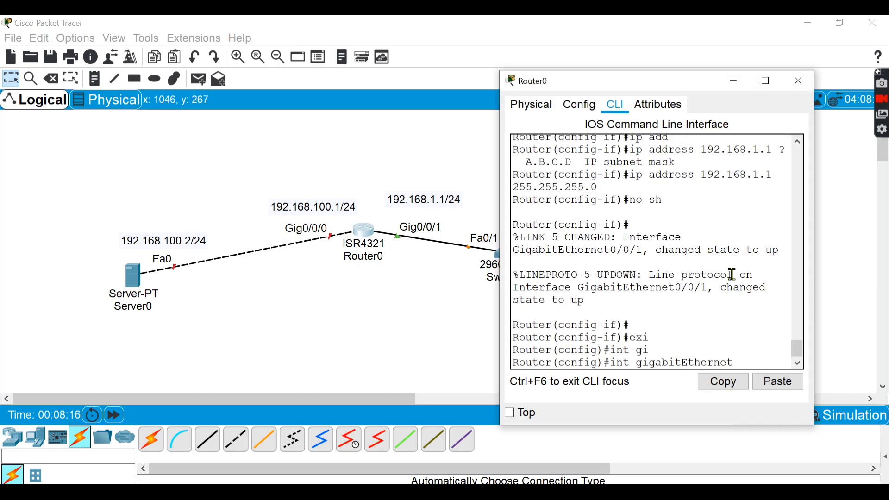
type("0/0/0")
key("Return")
- Assign IP address 192.168.100.1 with subnet mask 255.255.255.0 to GigabitEthernet0/0/0
type("ip add")
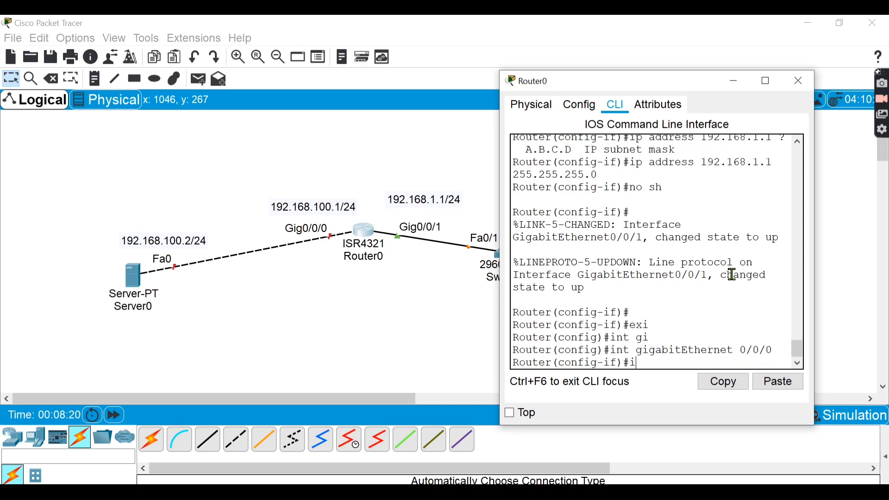
key("Tab")
type("192")
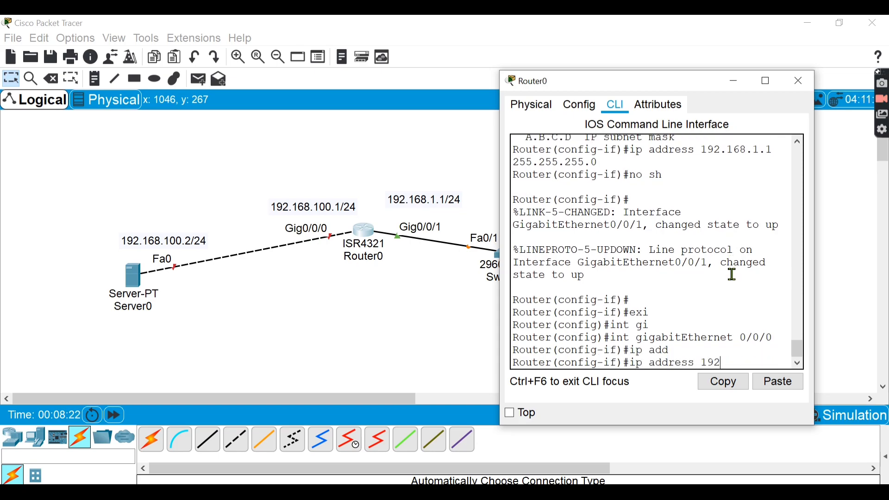
type(".168.100.1")
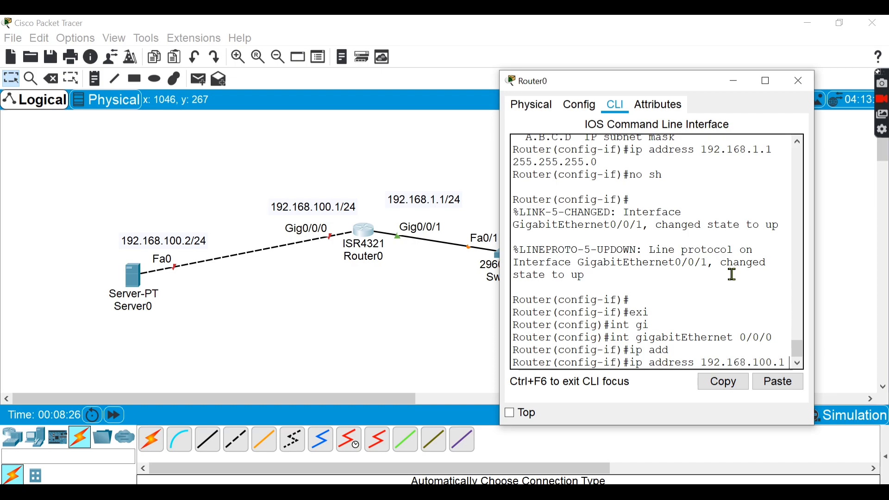
type(" 255.255.255.255")
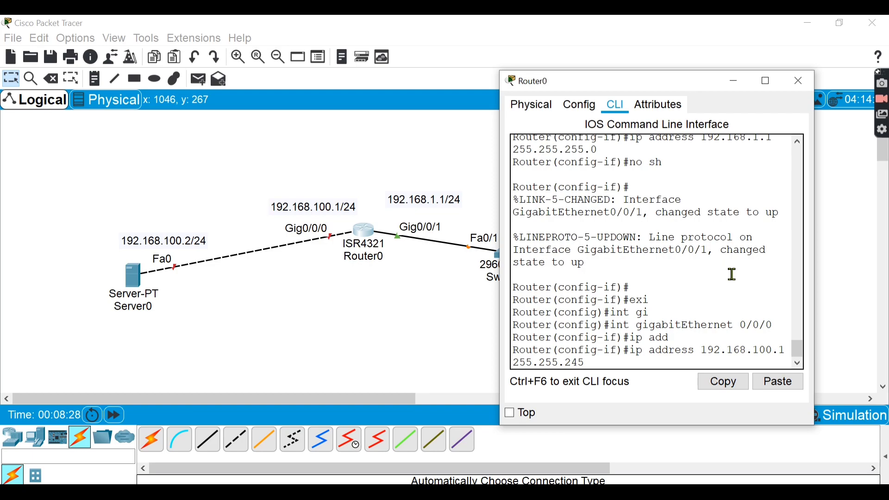
key("BackSpace")
key("BackSpace")
key("BackSpace")
type("255.0")
key("Return")
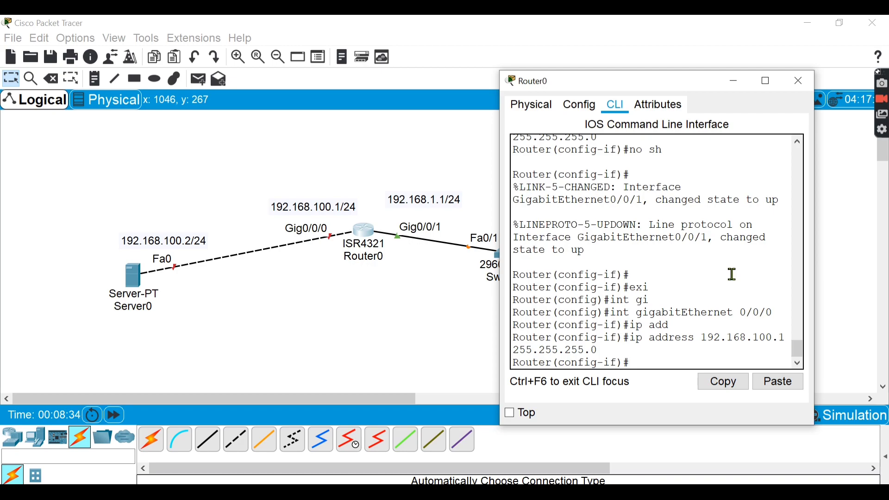
- Bring up GigabitEthernet0/0/0 with the no sh command and exit to global configuration mode
type("no sh")
key("Return")
key("Return")
key("Return")
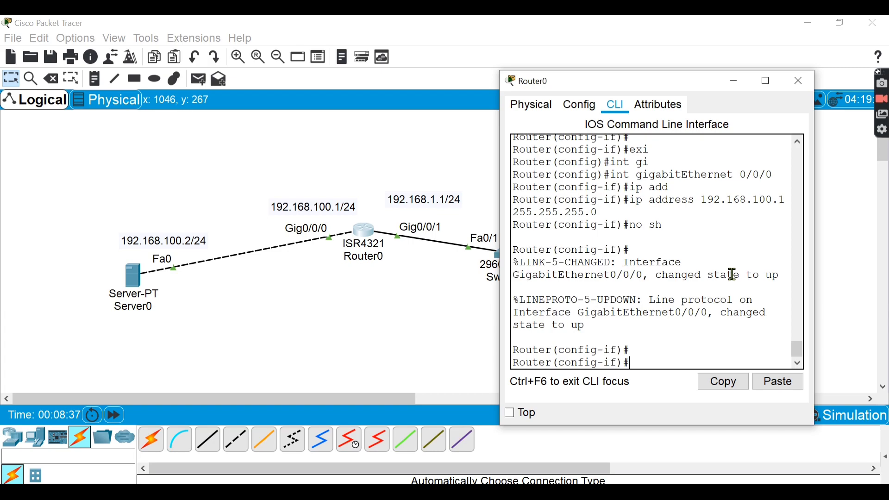
type("exit")
key("Return")
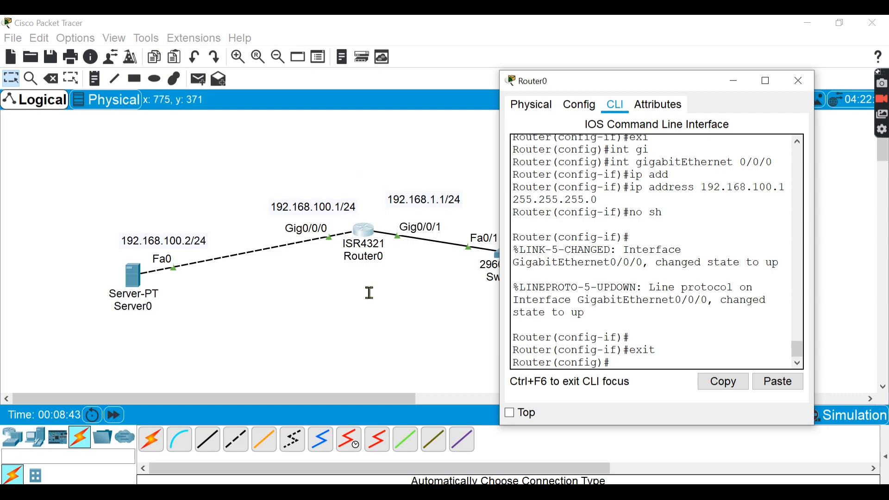
- Give Server0's FastEthernet0 interface the static IP address 192.168.100.2 with subnet mask 255.255.255.0
left_click(388, 308)
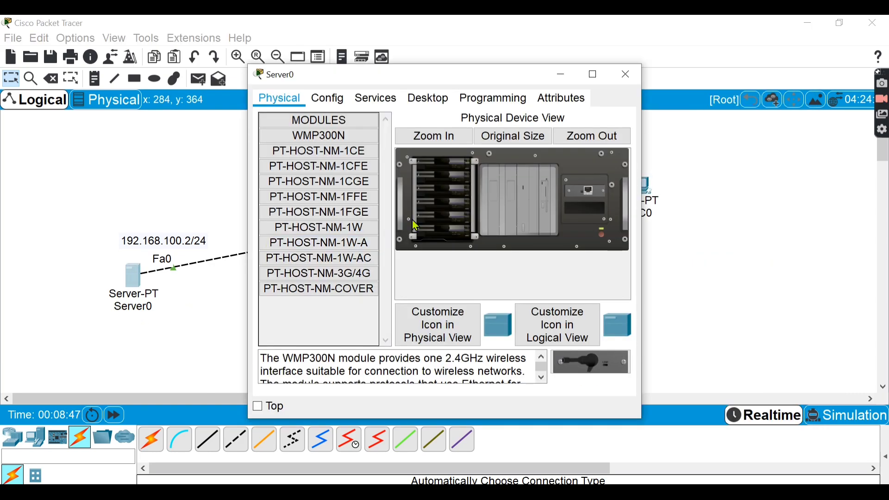
left_click(366, 111)
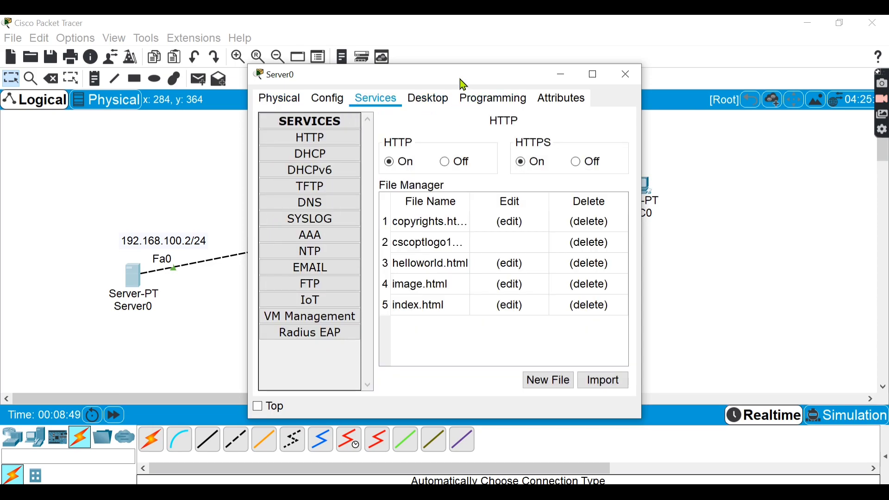
left_click_drag(460, 79, 690, 61)
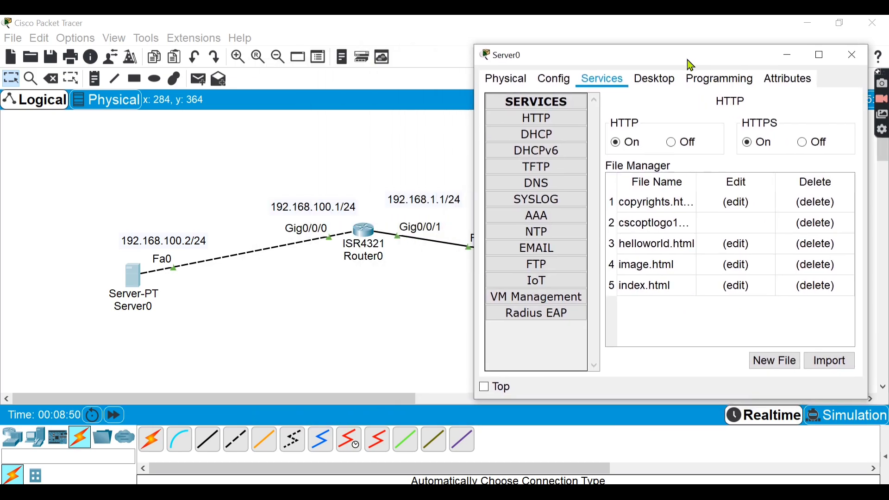
left_click(549, 79)
left_click(538, 168)
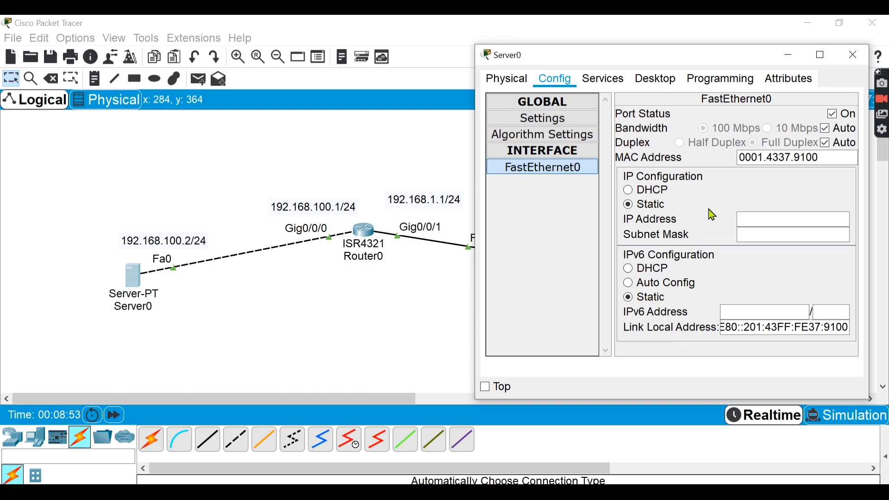
left_click(767, 218)
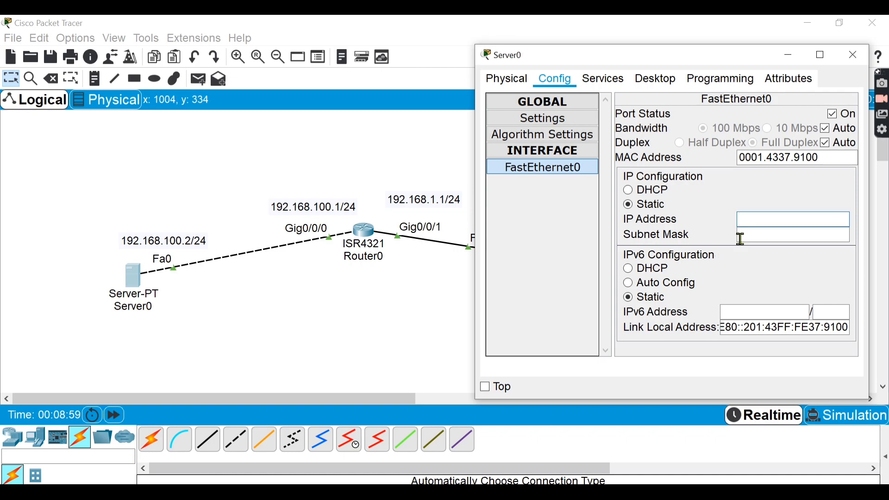
type("192.169")
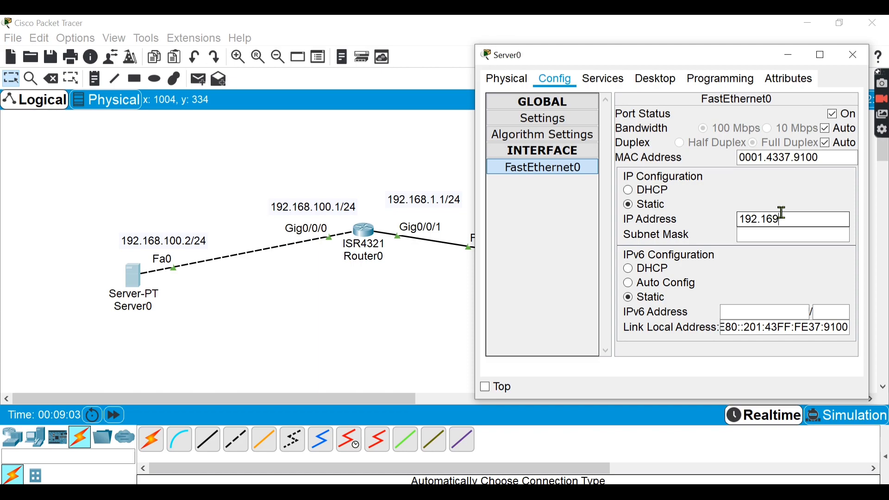
key("BackSpace")
type("8.100.2")
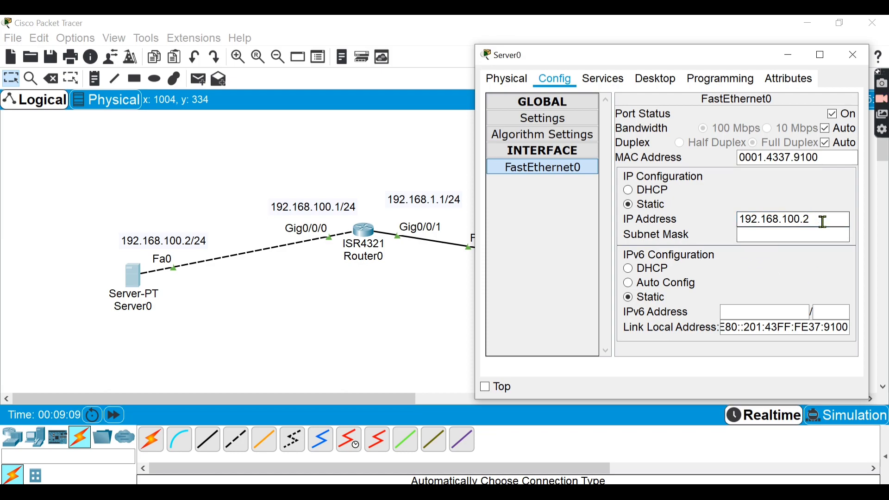
key("Tab")
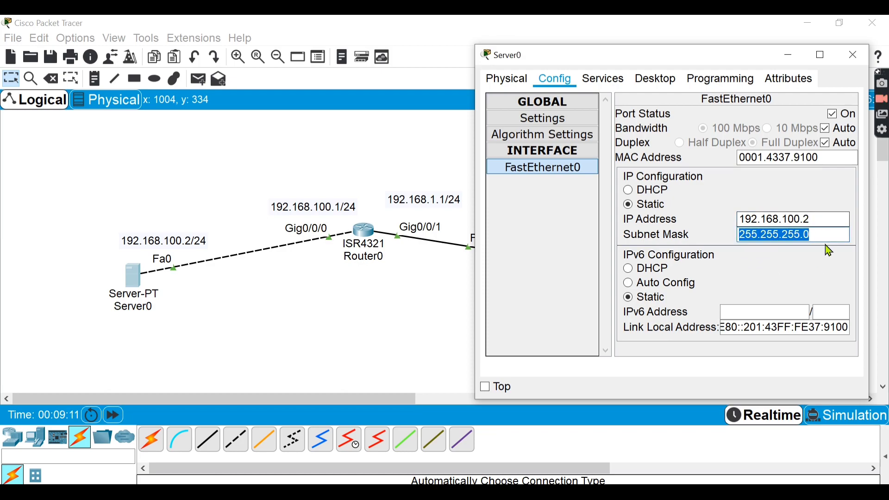
left_click(782, 225)
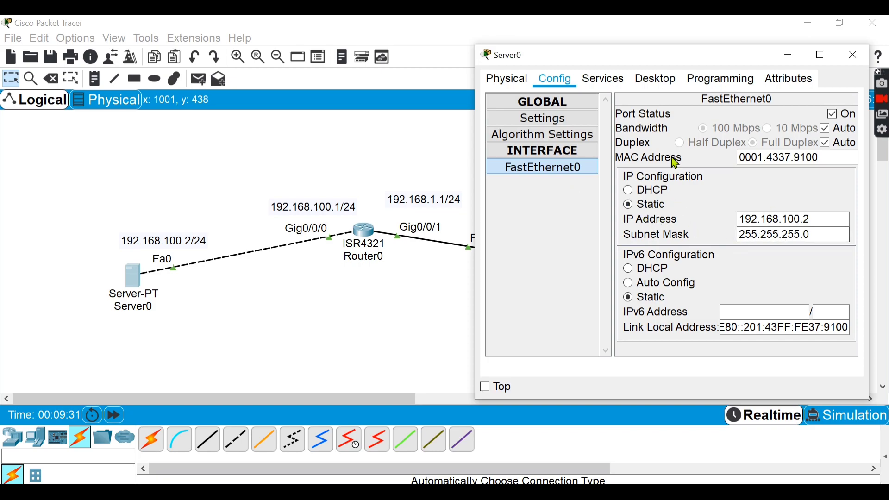
- Turn on the DHCP service on Server0 and enter abc as the pool name
left_click(597, 86)
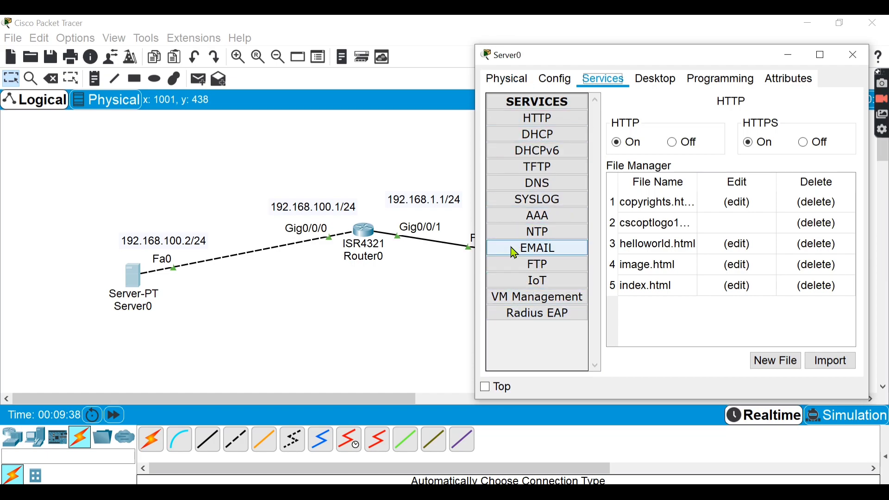
left_click(555, 135)
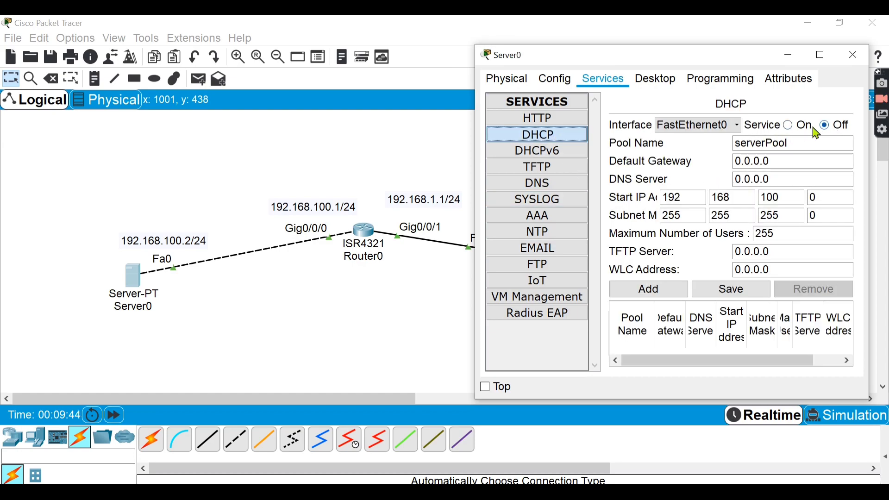
left_click(790, 126)
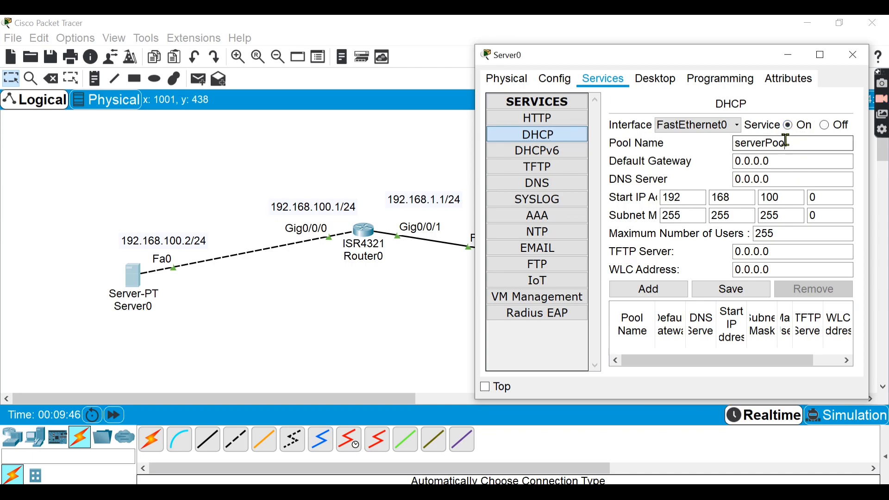
double_click(787, 142)
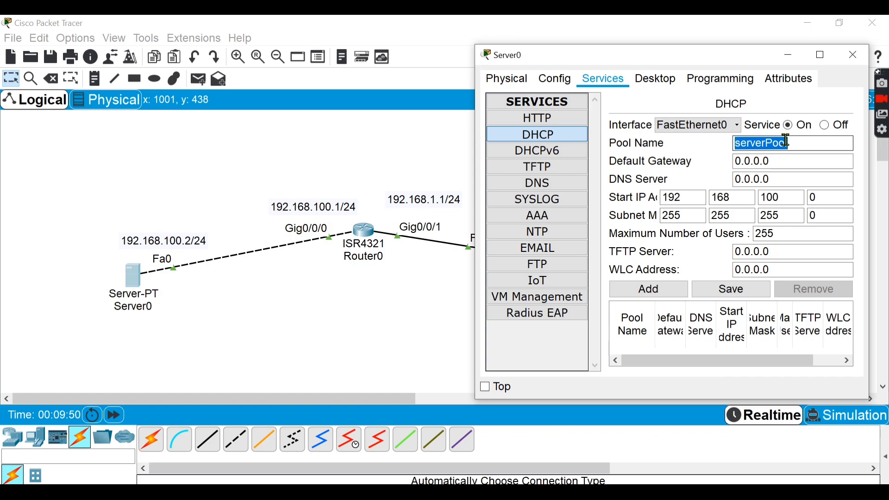
type("abc")
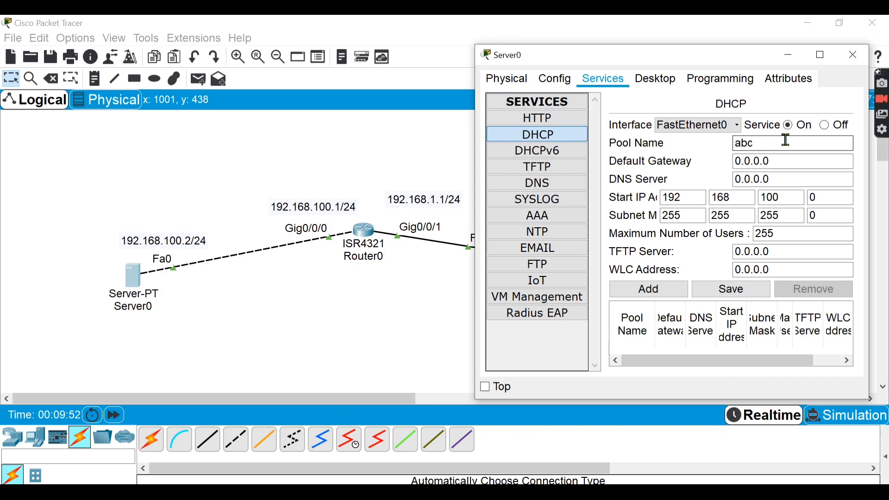
- Set the DHCP pool's default gateway to 192.168.100.1
left_click(760, 160)
left_click_drag(783, 160, 737, 160)
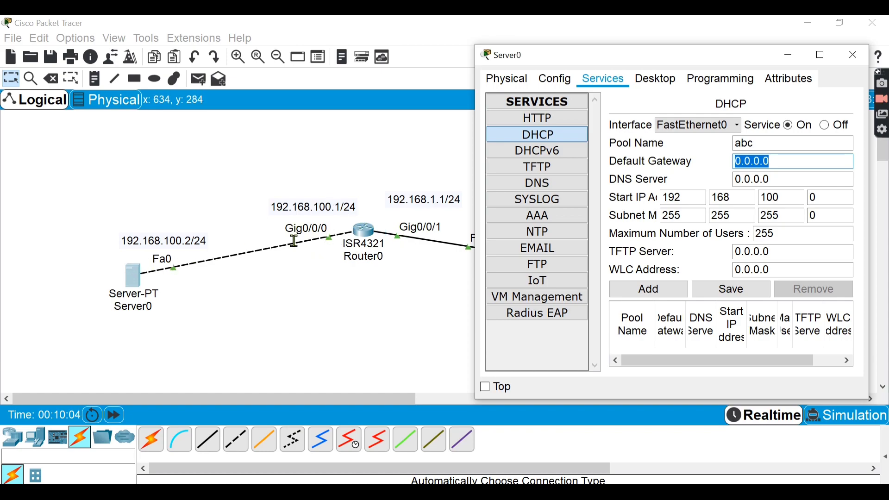
left_click(287, 229)
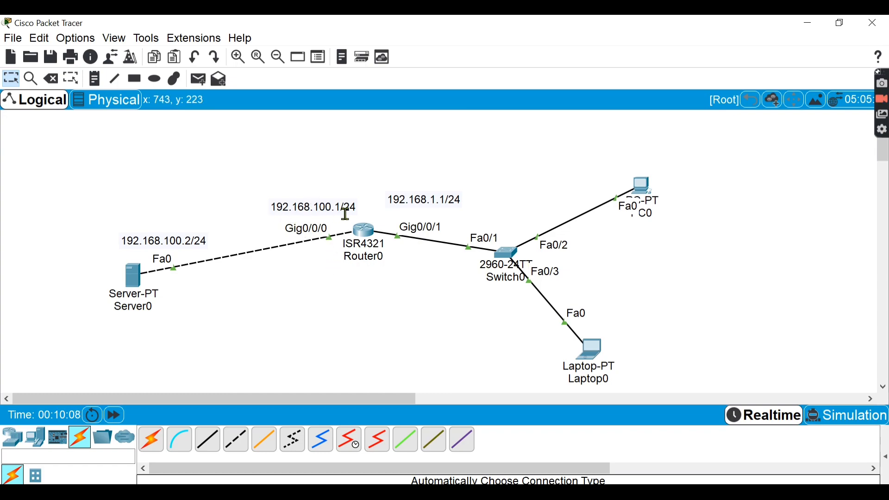
left_click(135, 279)
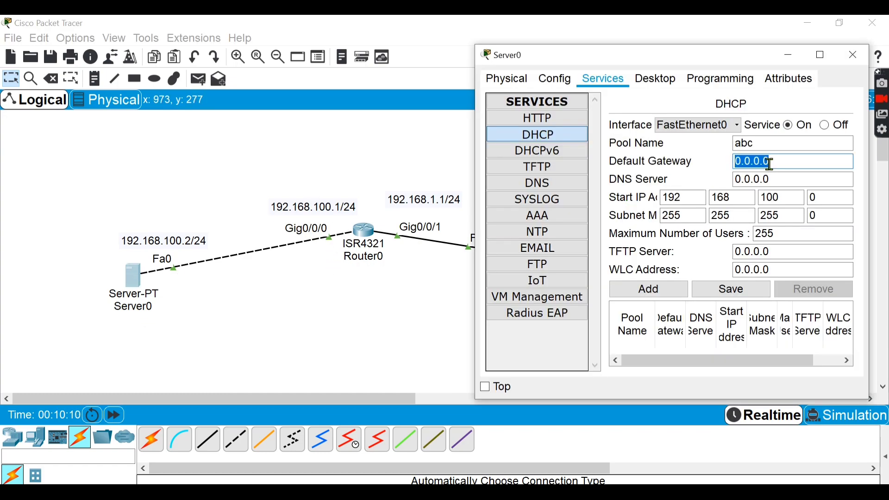
type("192.")
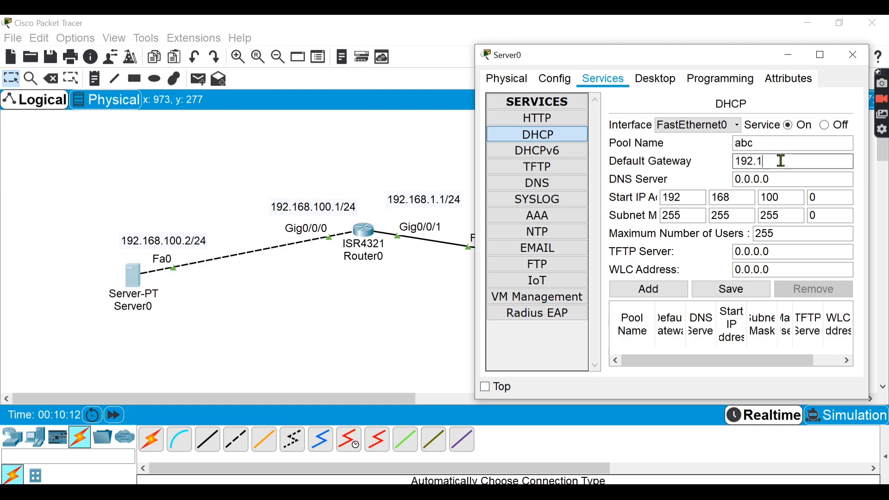
type("168.100.1")
key("Tab")
key("Tab")
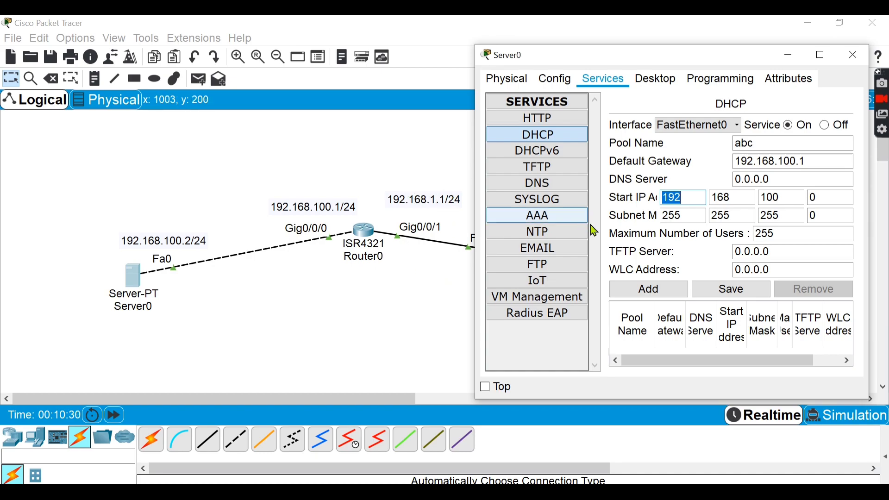
- Change the pool's start IP address to 192.168.1.0 and add the abc pool to the server
left_click(782, 198)
key("BackSpace")
key("BackSpace")
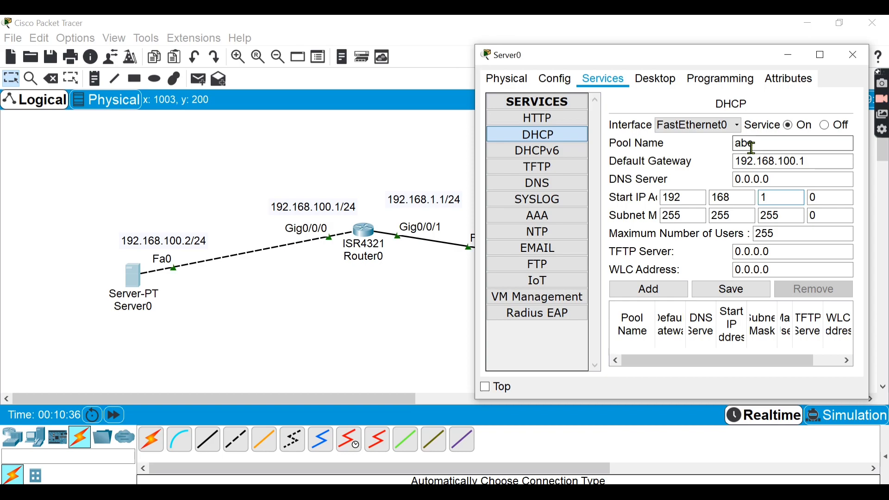
left_click(649, 289)
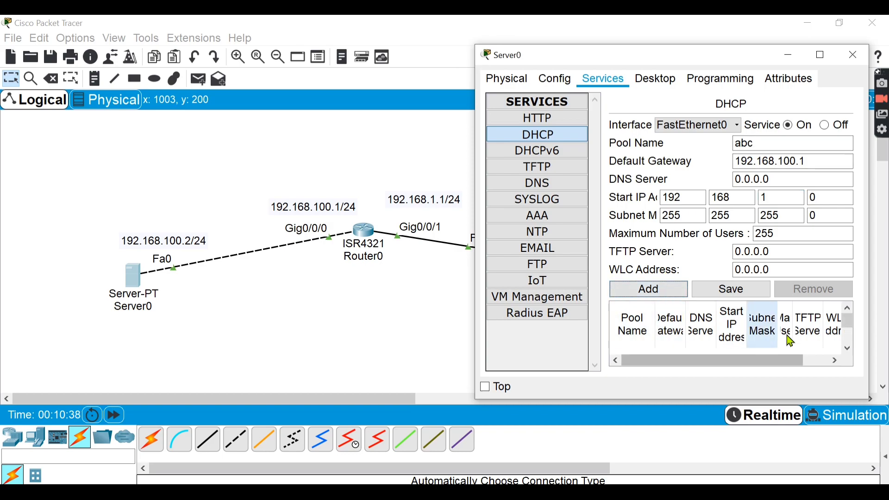
- Examine the full DHCP pool table in an enlarged window and check Server0's global gateway settings
left_click(821, 55)
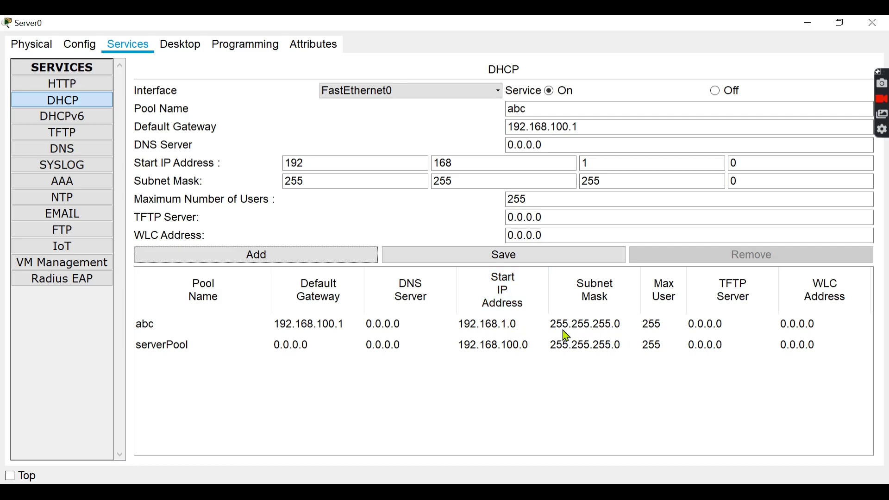
left_click(836, 23)
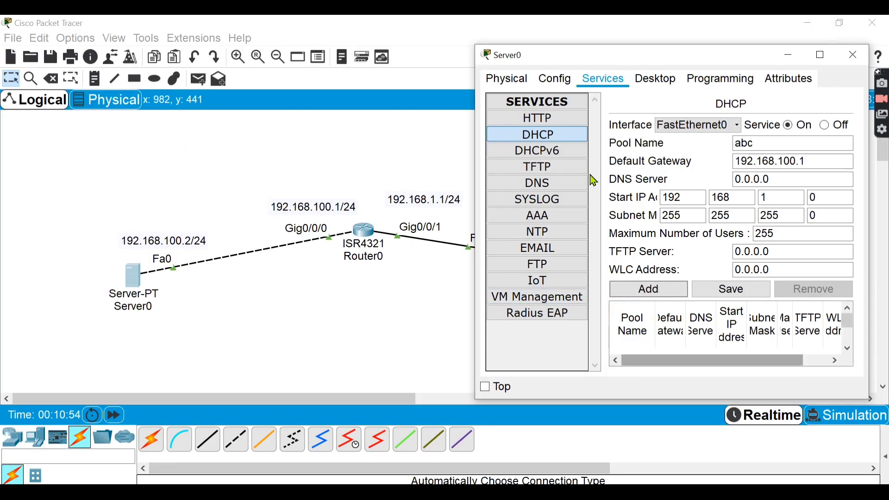
left_click(559, 78)
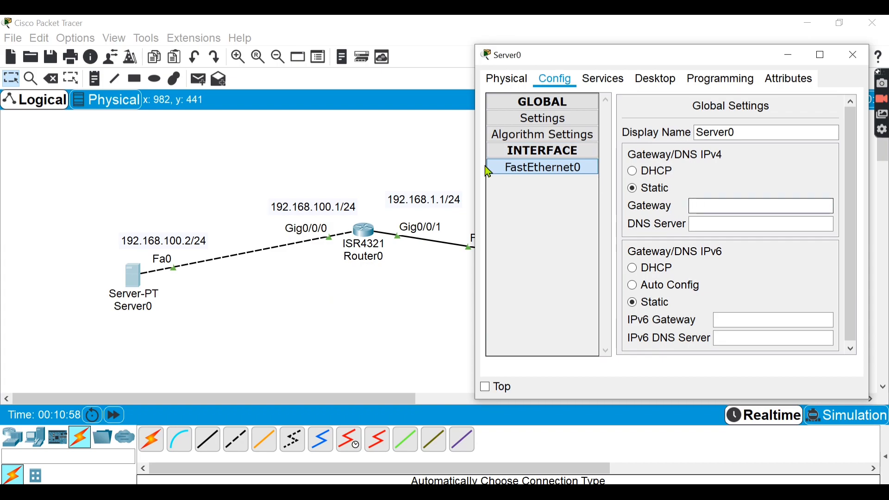
left_click(610, 79)
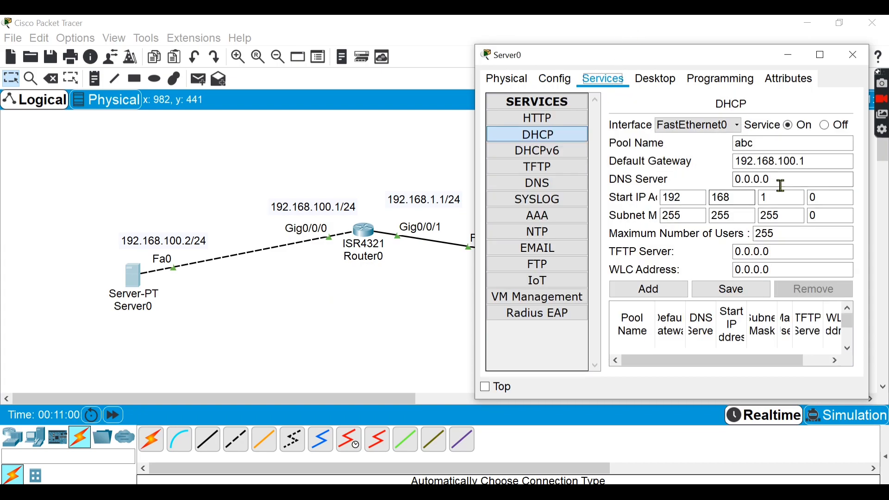
- Set Server0's static IPv4 gateway to 192.168.100.1 in its global settings
left_click(572, 77)
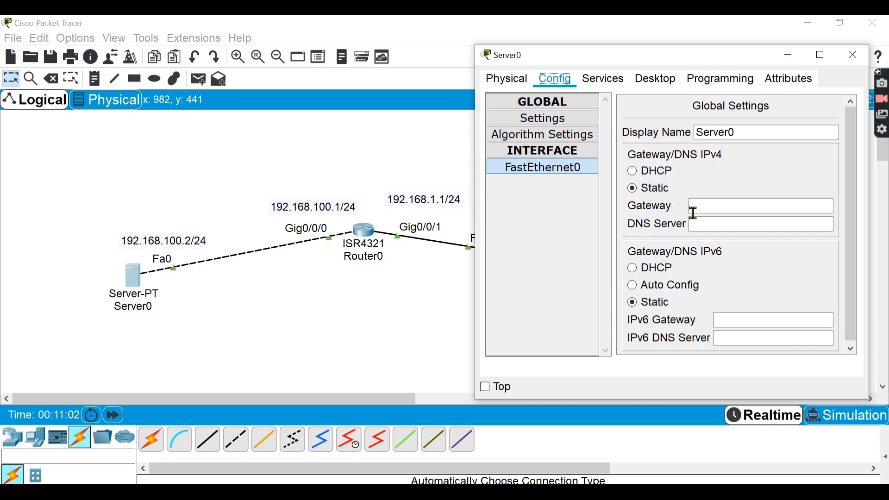
left_click(718, 211)
type("192")
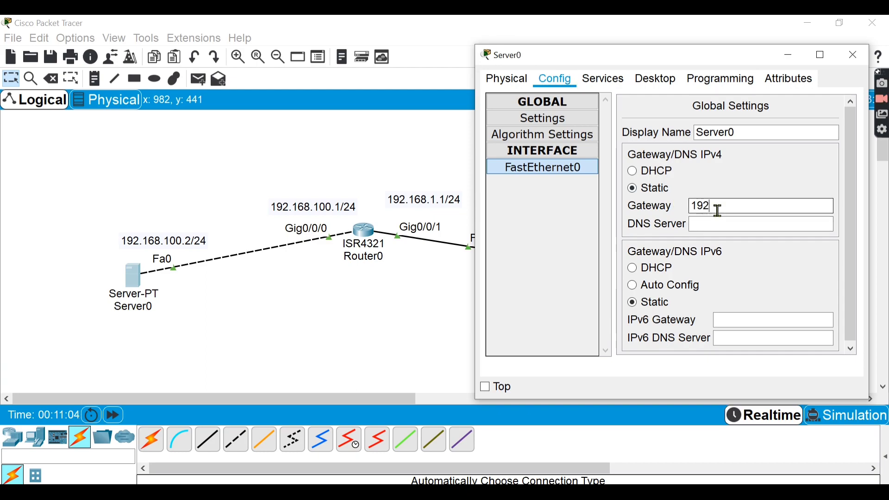
type(".168.100.1")
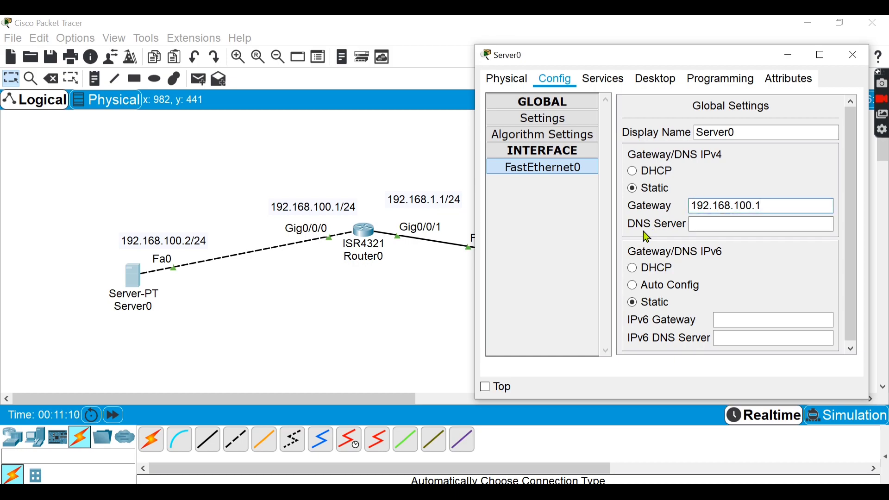
left_click(168, 307)
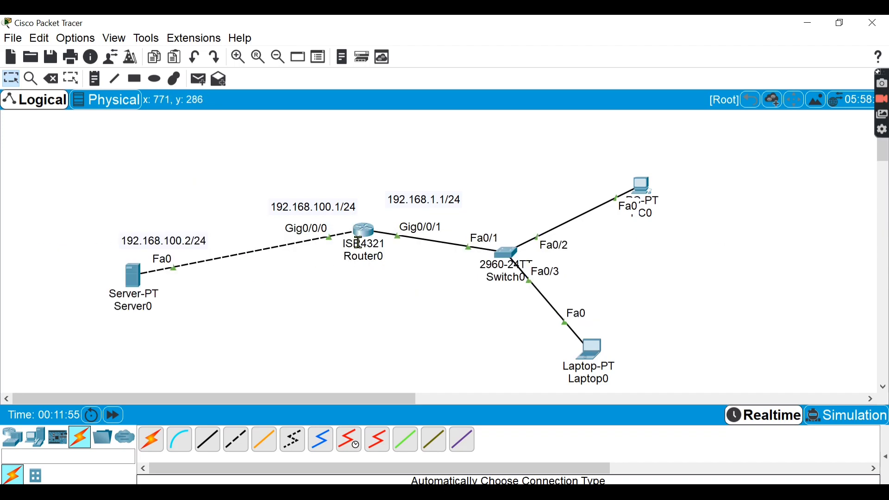
- Enter interface configuration mode for gigabitEthernet 0/0/1 on Router0's command line
mouse_move(365, 231)
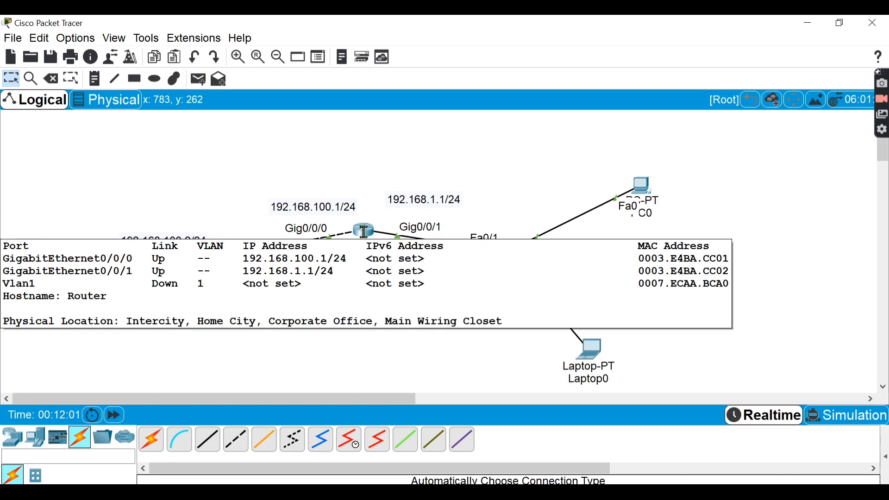
left_click(365, 231)
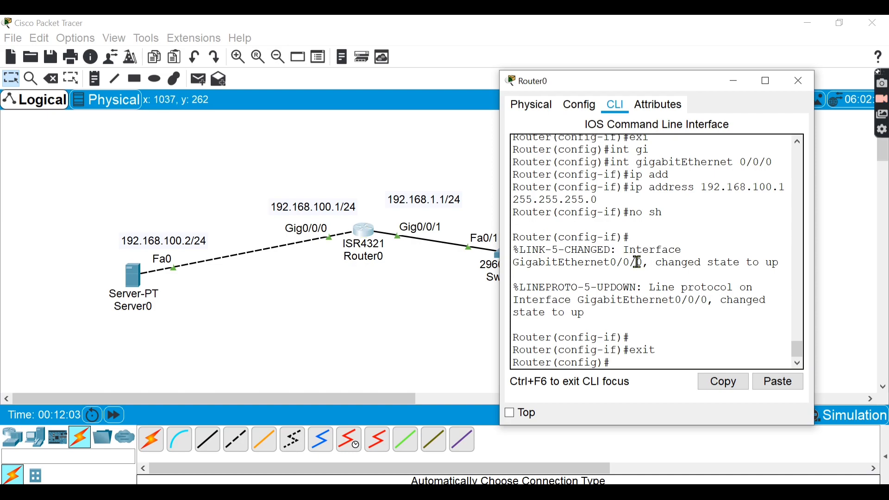
type("int g")
key("Tab")
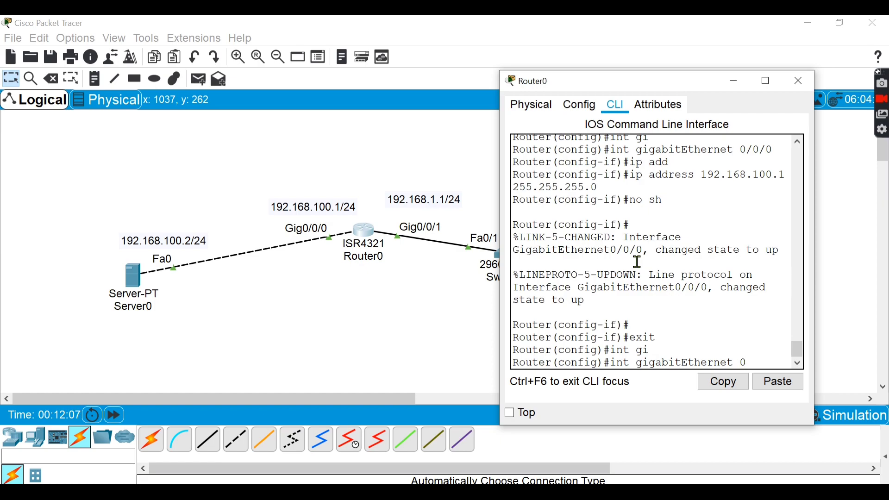
type("00")
key("BackSpace")
type("/")
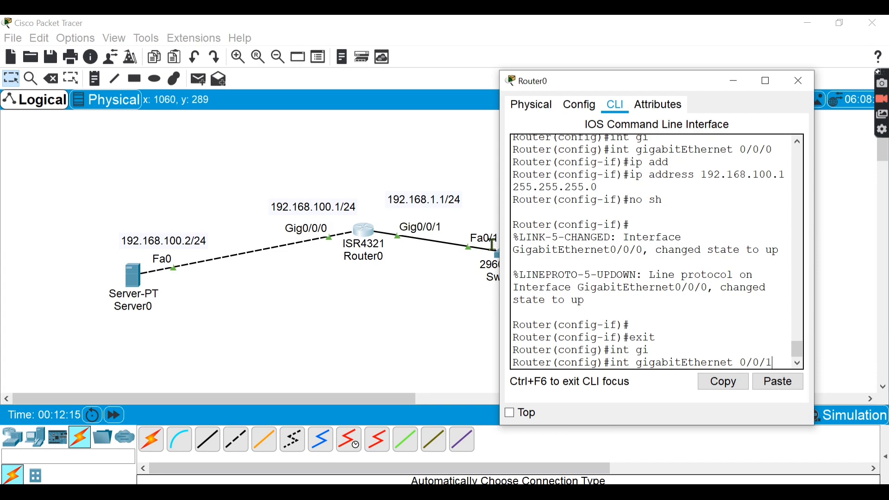
type("0/1")
key("Return")
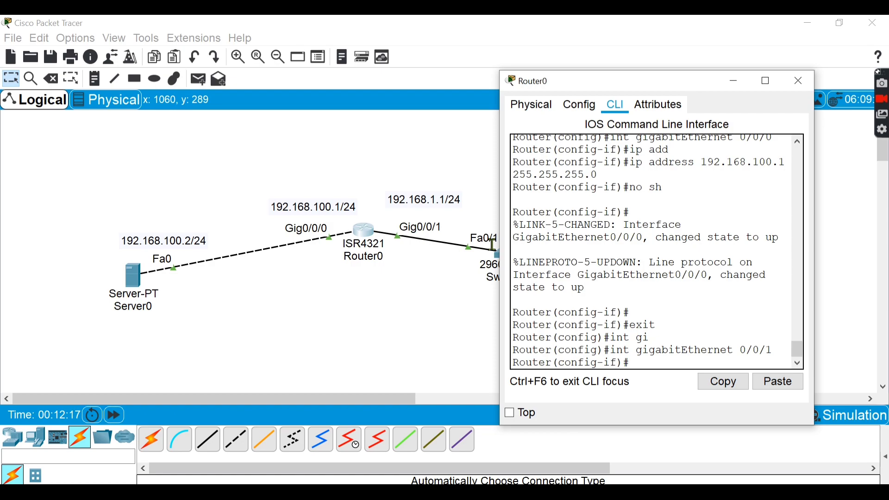
- Assign ip helper-address 192.168.100.2 to the router interface, checking the command's remaining options, and exit interface configuration mode
type("ip hel")
key("Tab")
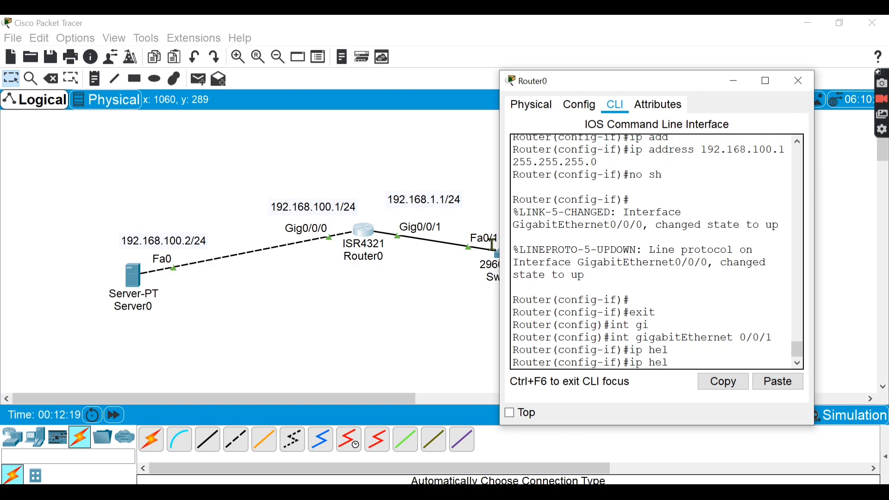
type("p")
key("Tab")
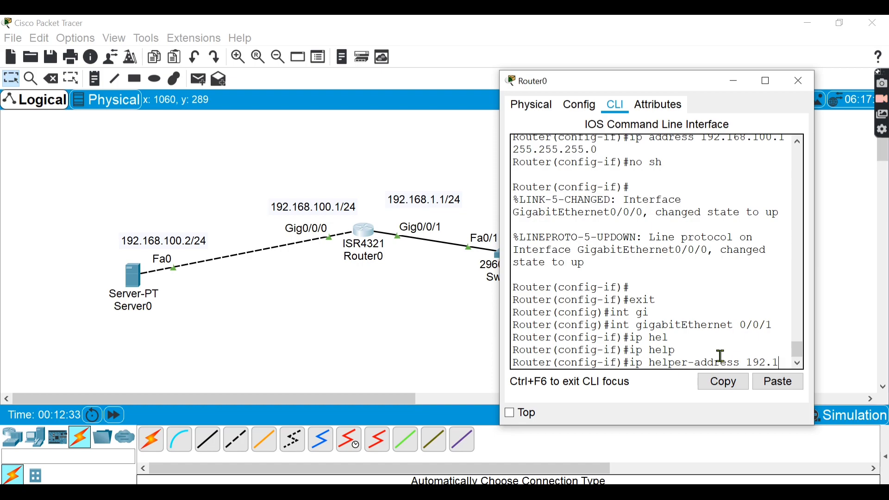
type("8.100.2")
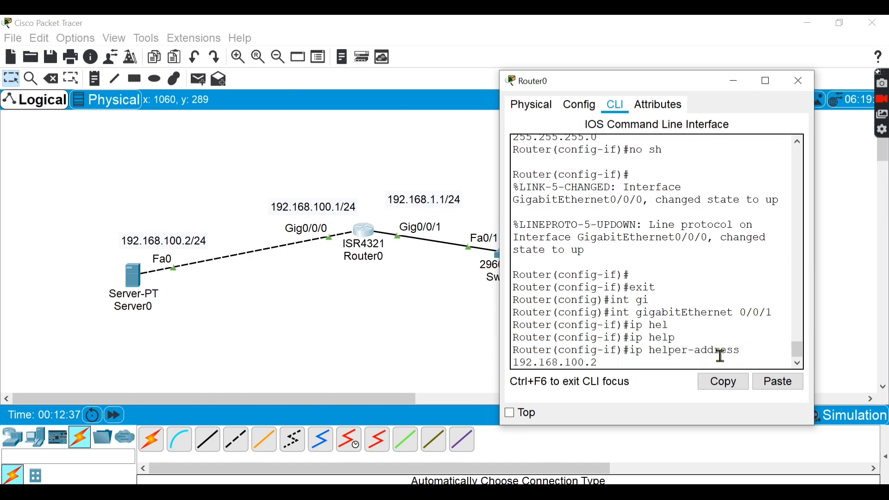
type(" ?")
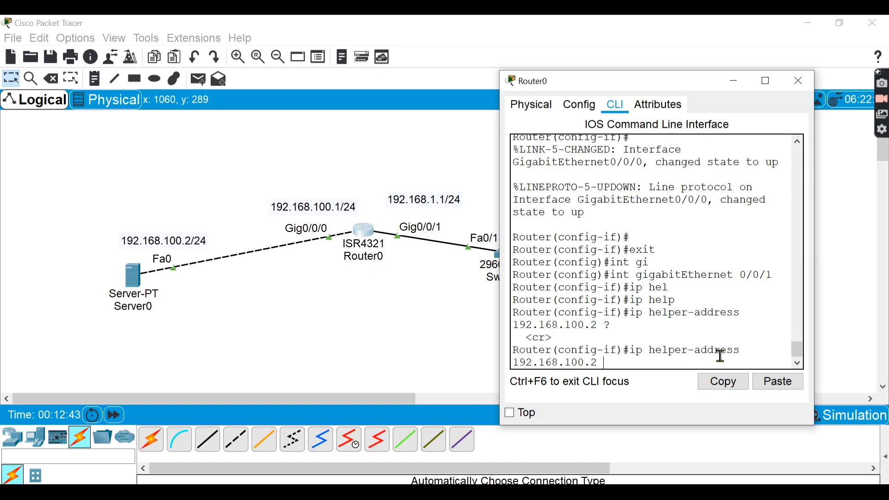
left_click_drag(520, 336, 562, 342)
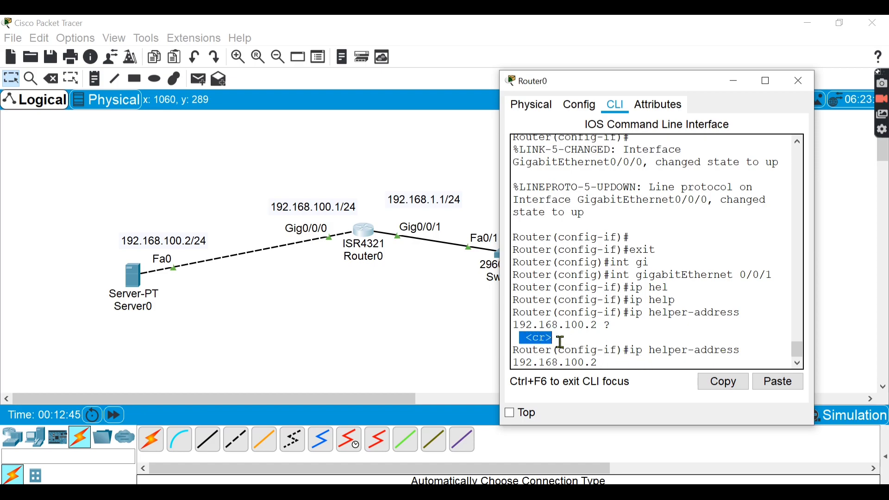
key("Return")
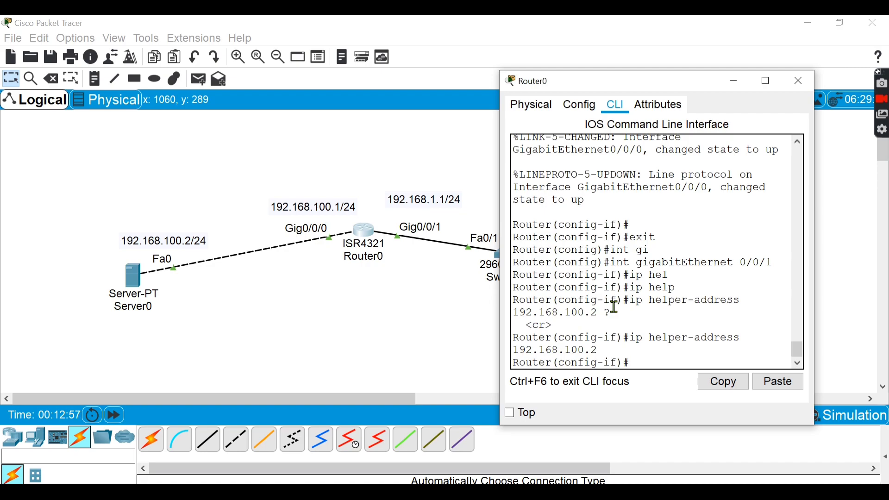
type("exit")
key("Return")
key("Return")
key("Return")
key("Return")
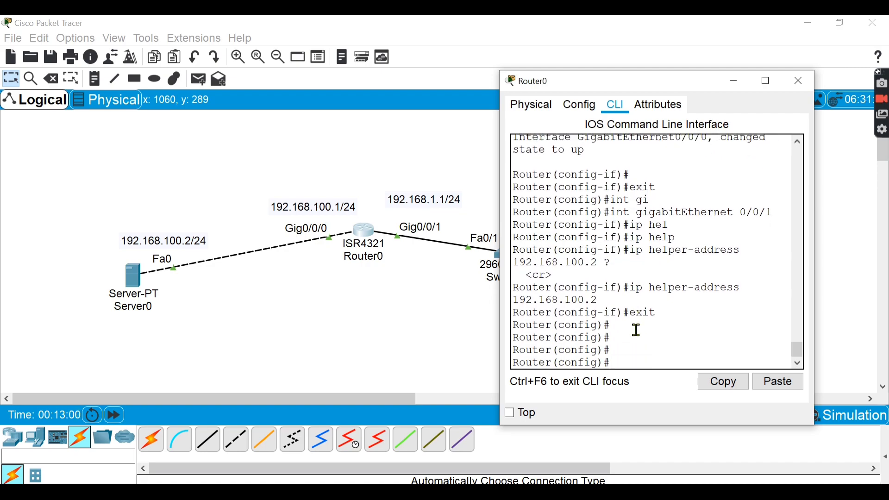
left_click(408, 351)
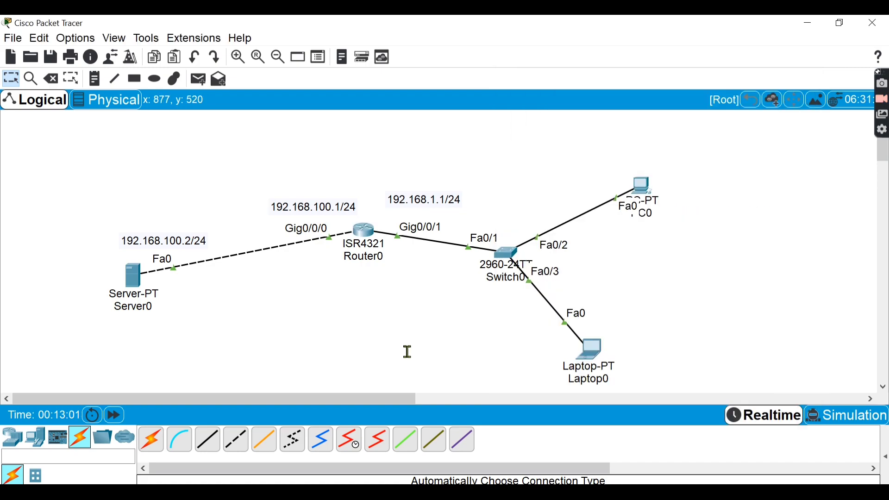
- Switch Laptop0's IPv4 configuration on FastEthernet0 from Static to DHCP
left_click(589, 354)
left_click(385, 97)
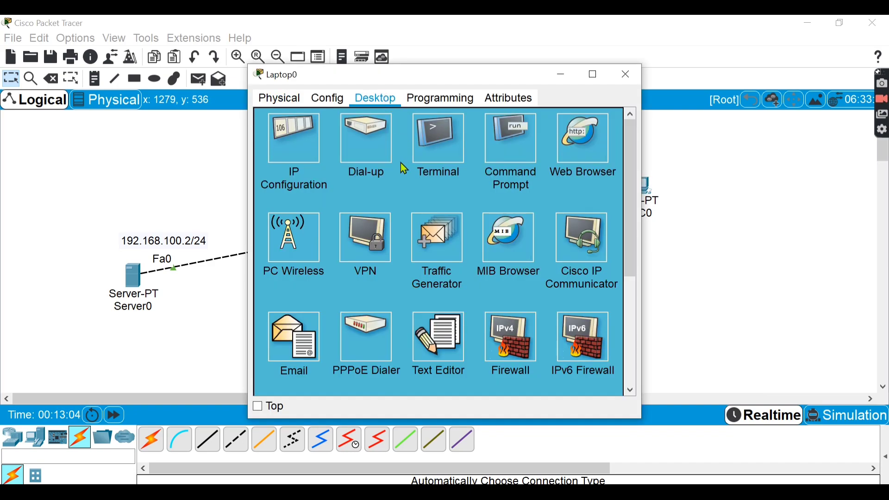
left_click(299, 156)
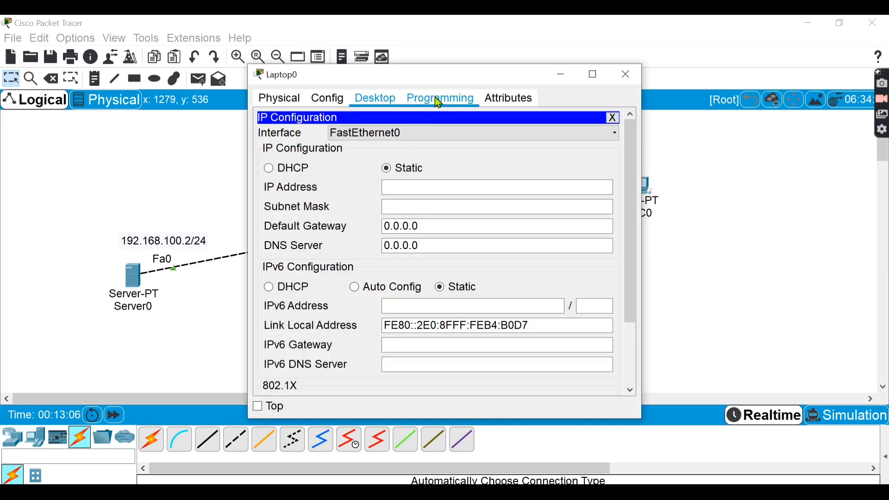
left_click_drag(434, 85, 656, 80)
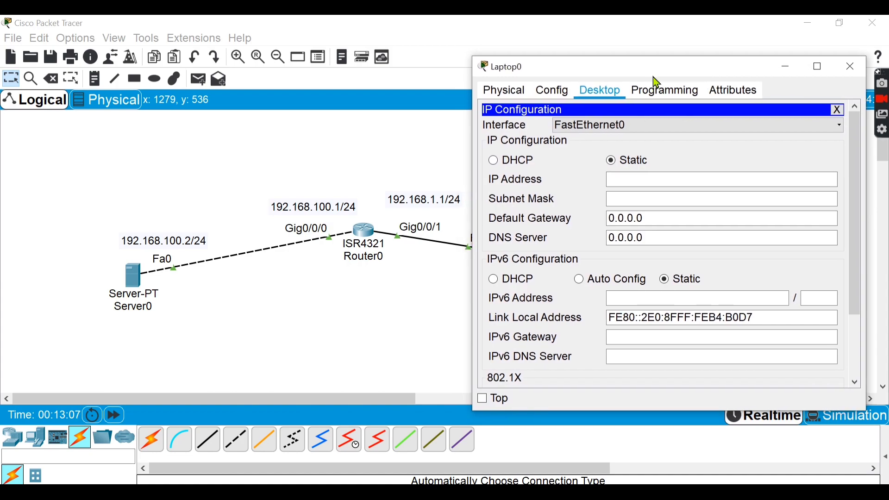
left_click(497, 161)
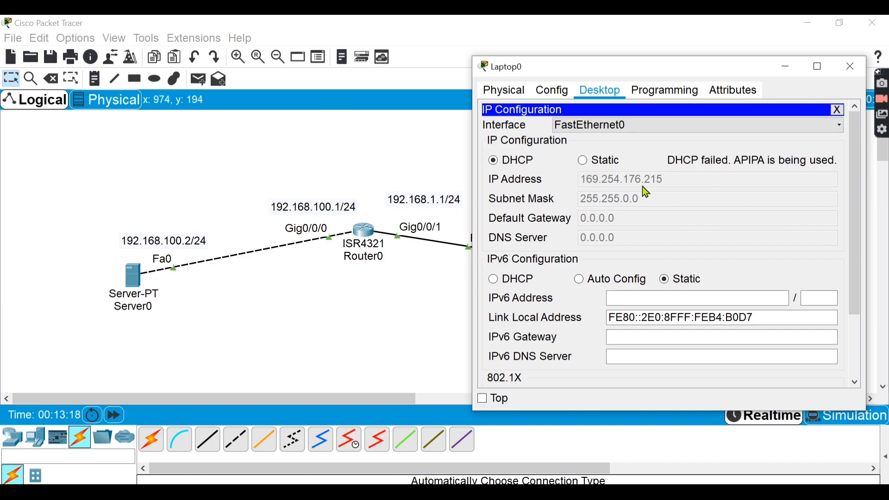
- Repeat Laptop0's DHCP request by setting its IPv4 configuration to Static and back to DHCP
left_click(606, 163)
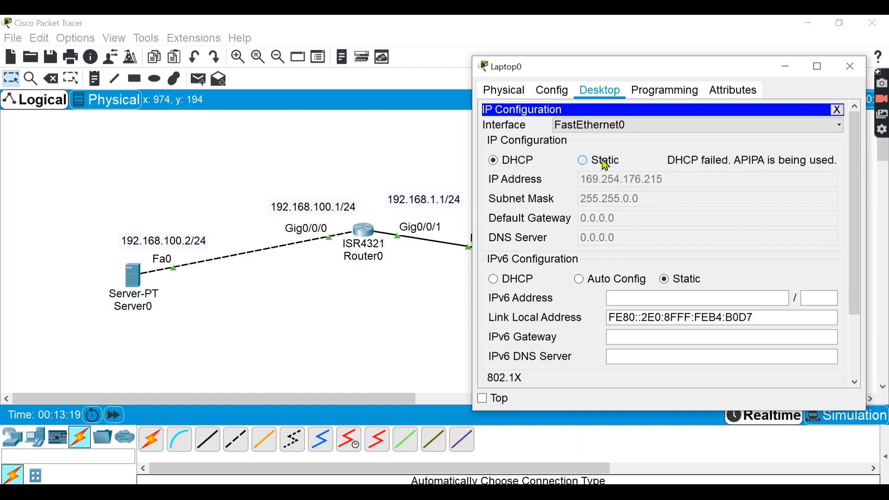
left_click(527, 163)
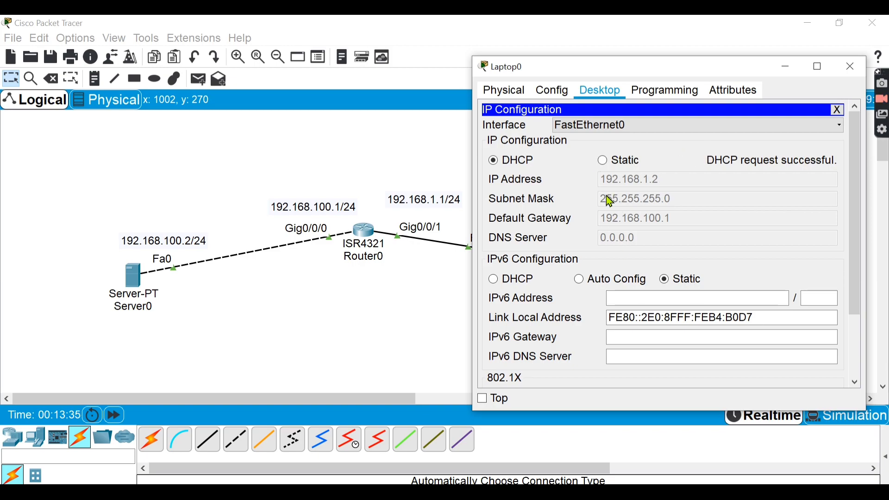
left_click(360, 340)
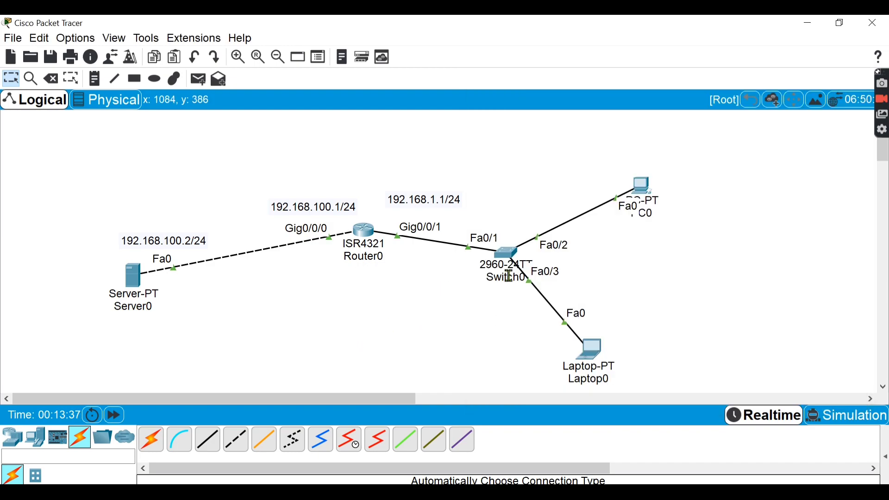